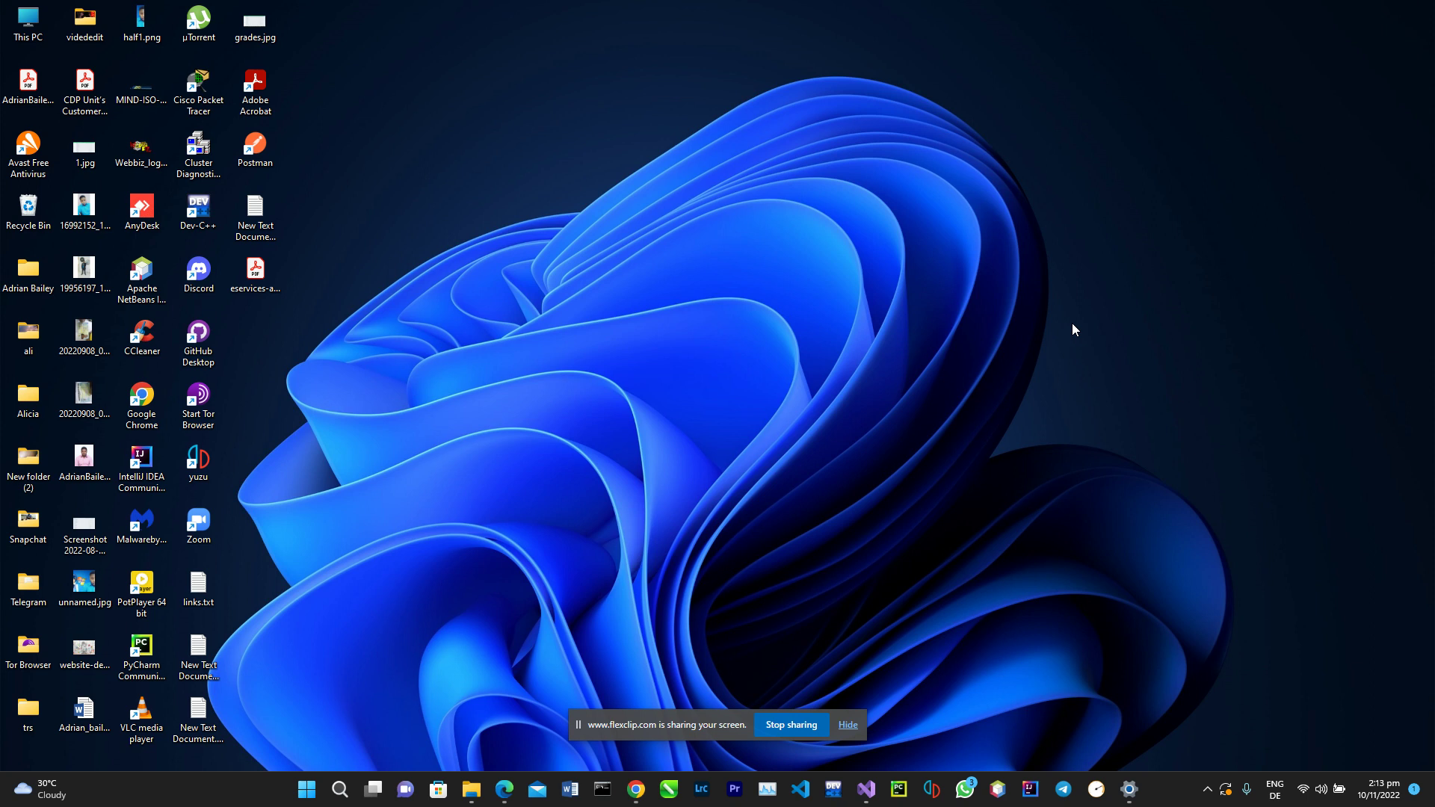
Step: List nearby Wi-Fi networks in Quick Settings to confirm the PC is on FastConnect
left_click(1317, 791)
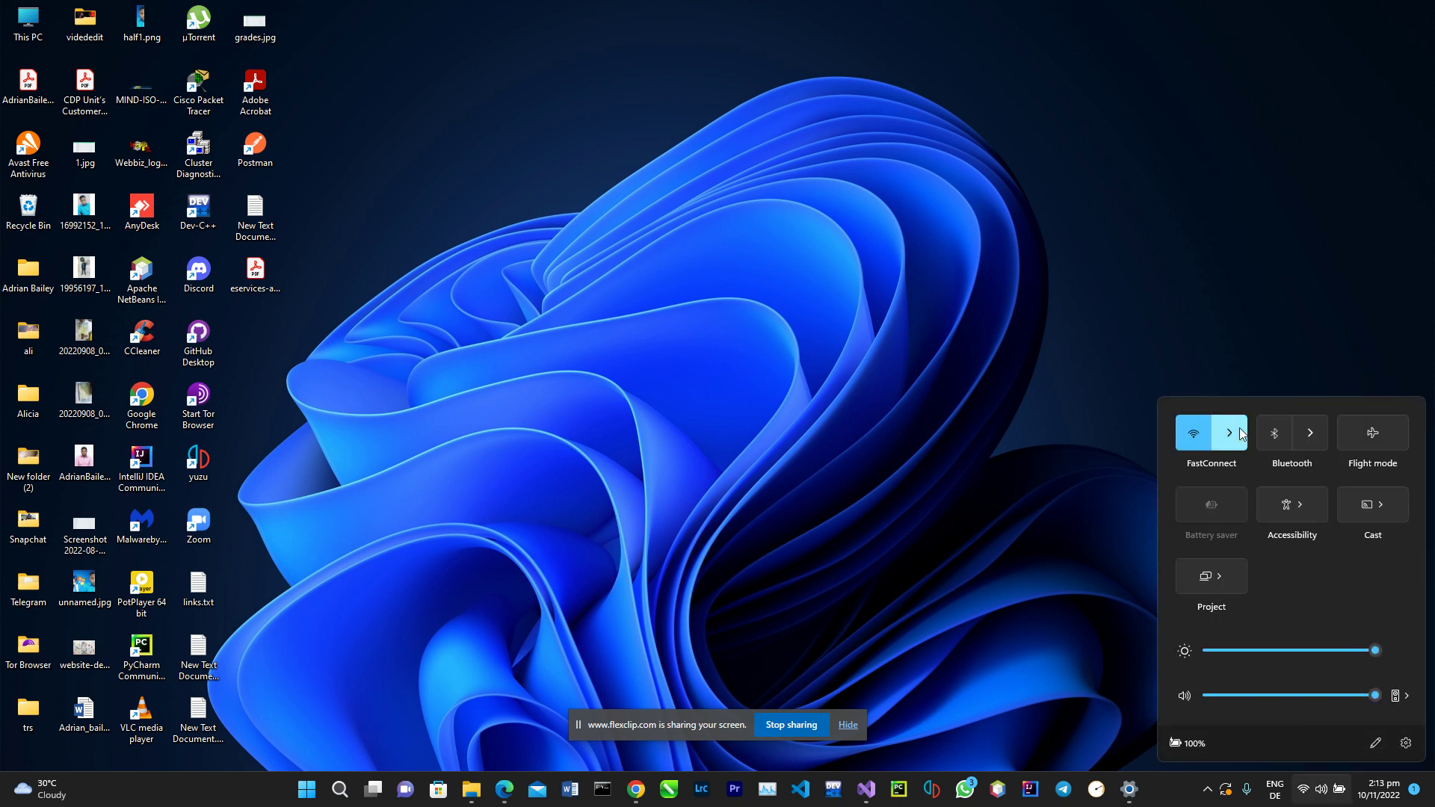
left_click(1238, 427)
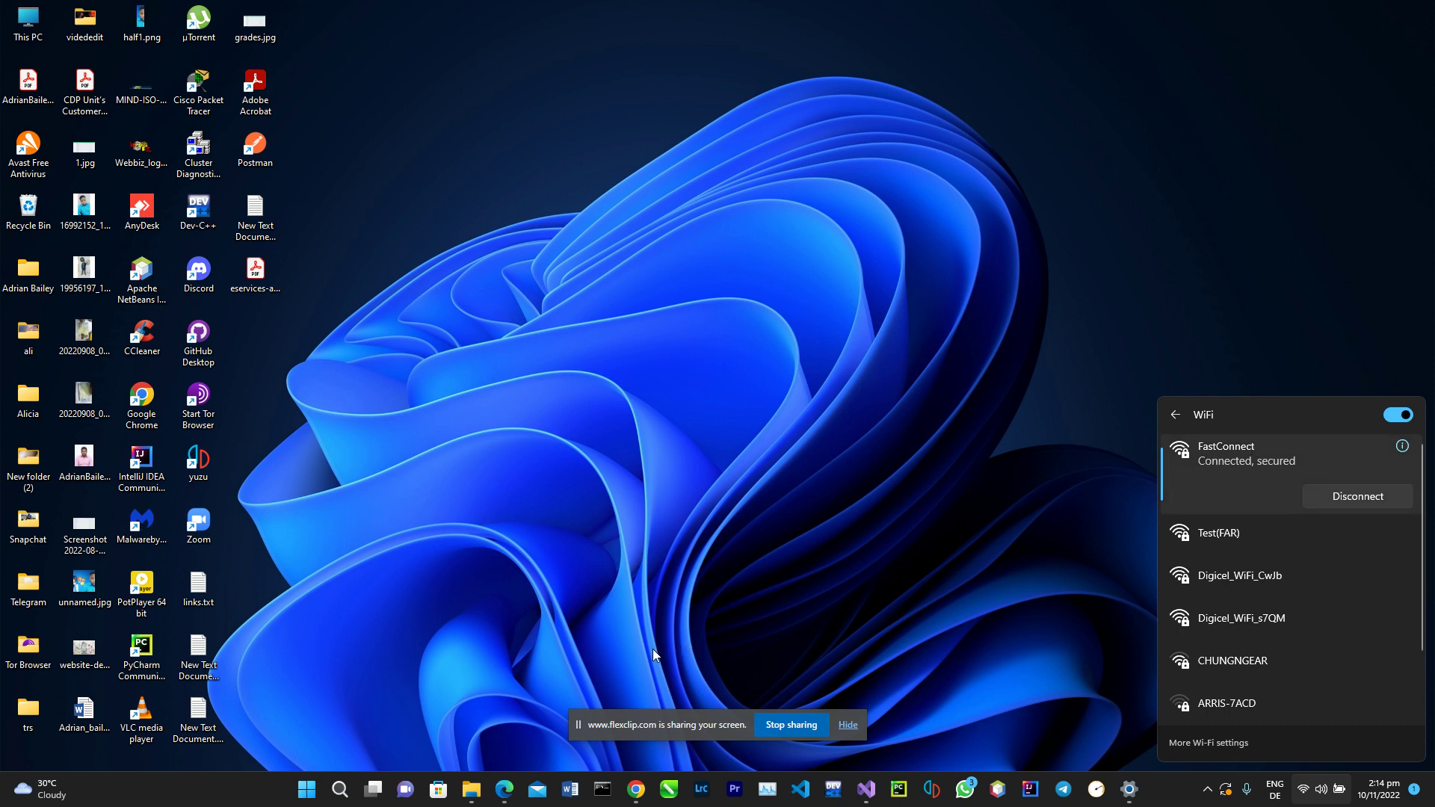
left_click(340, 789)
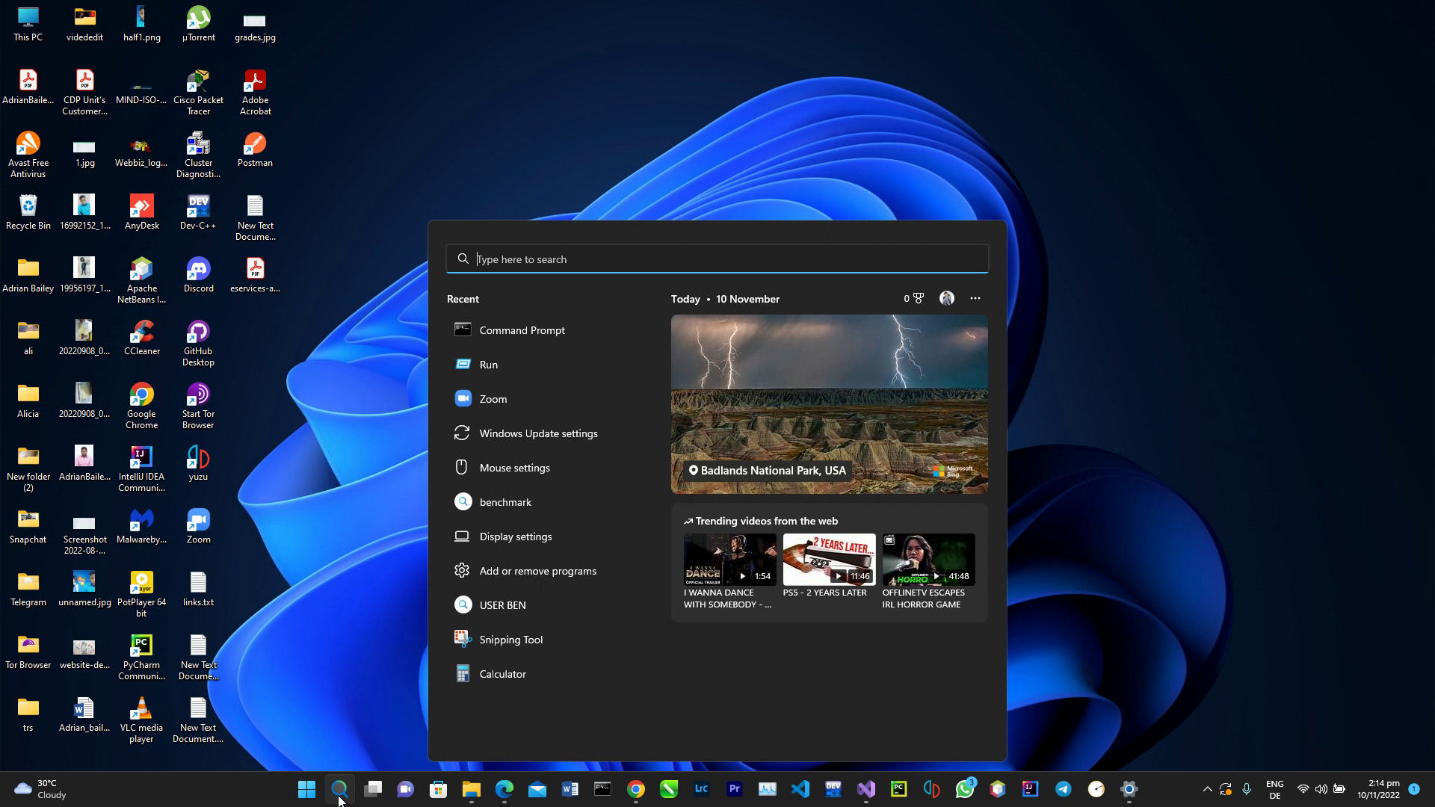
Step: Run ipconfig in Command Prompt and highlight the default gateway 192.168.0.1
type("cmd")
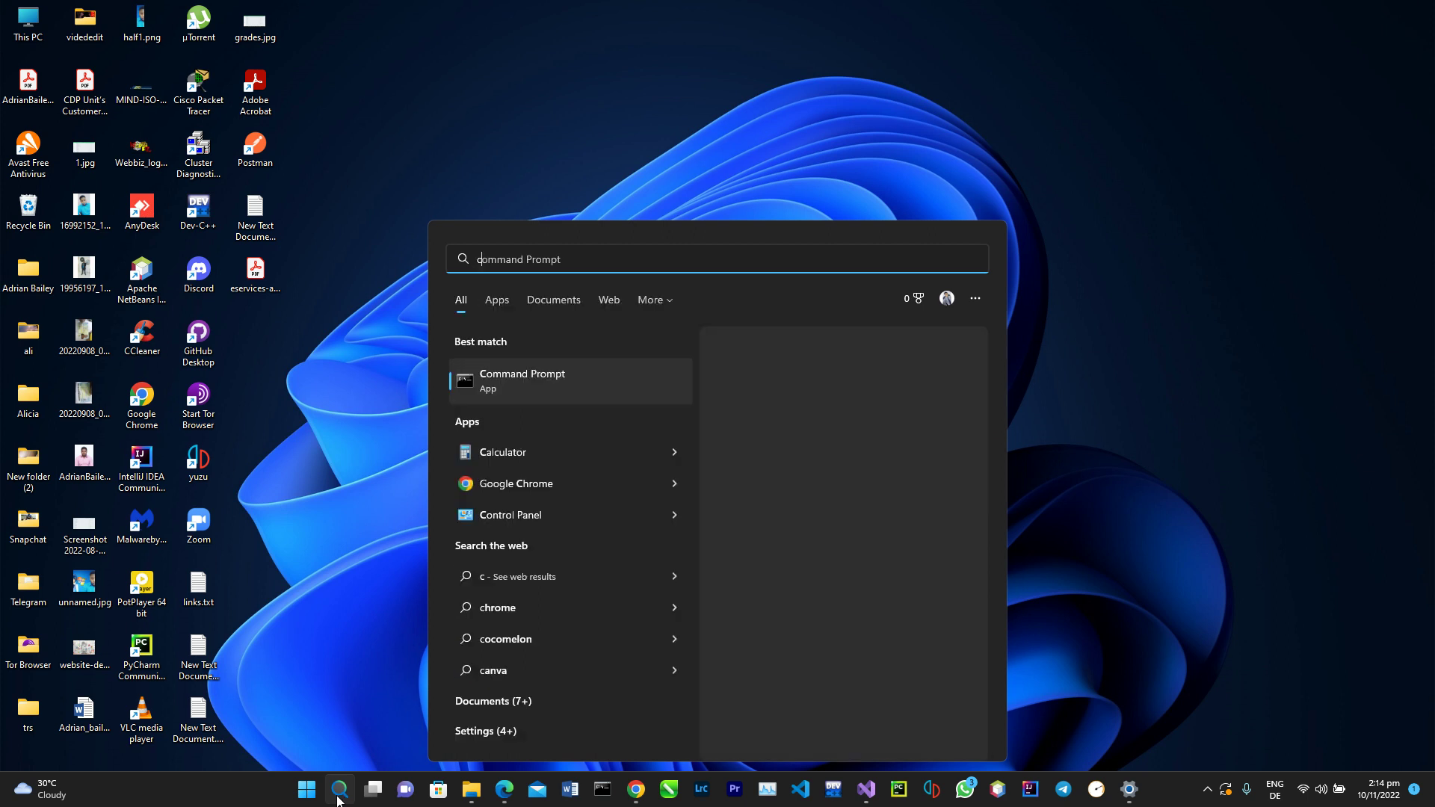
left_click(535, 385)
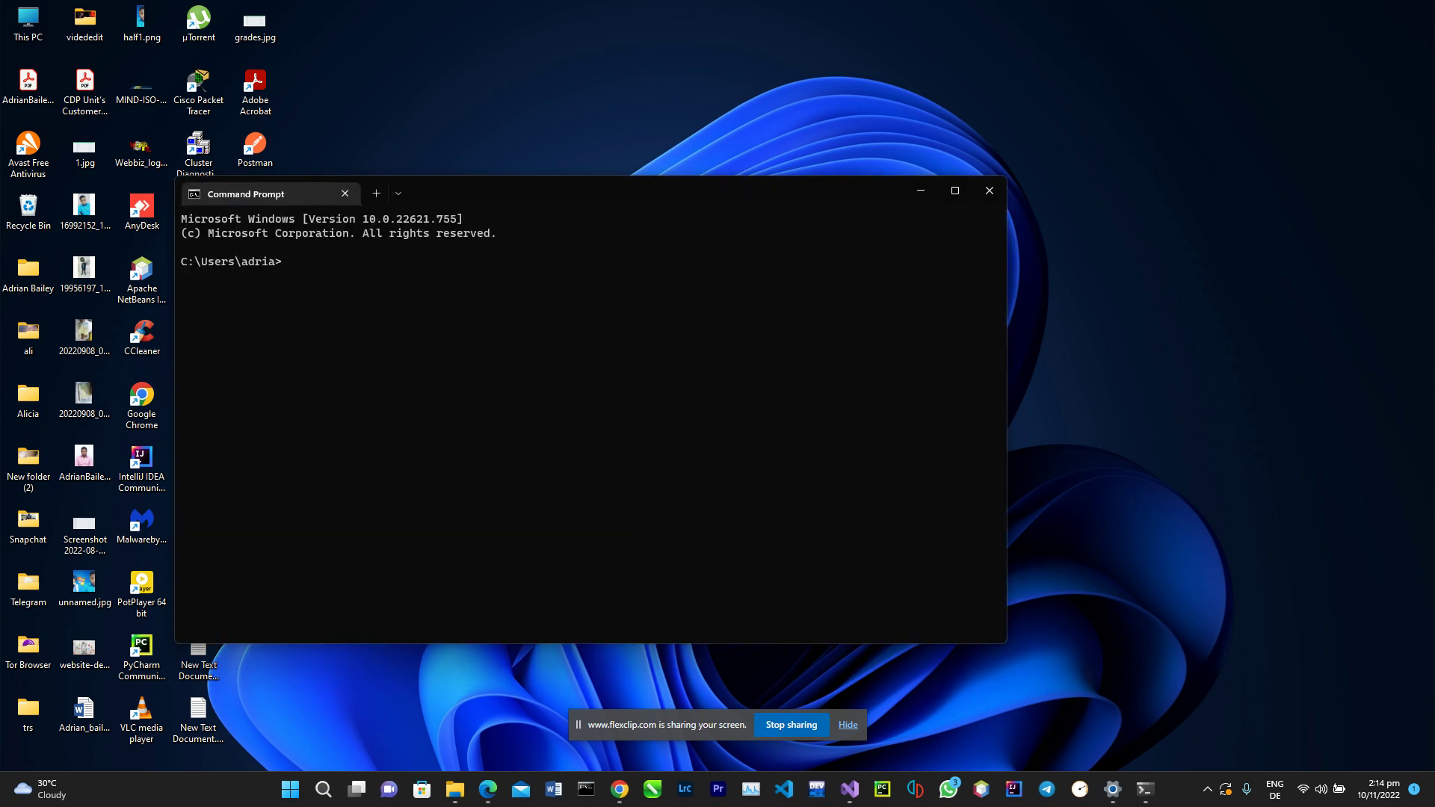
type("ipconfig")
key("Return")
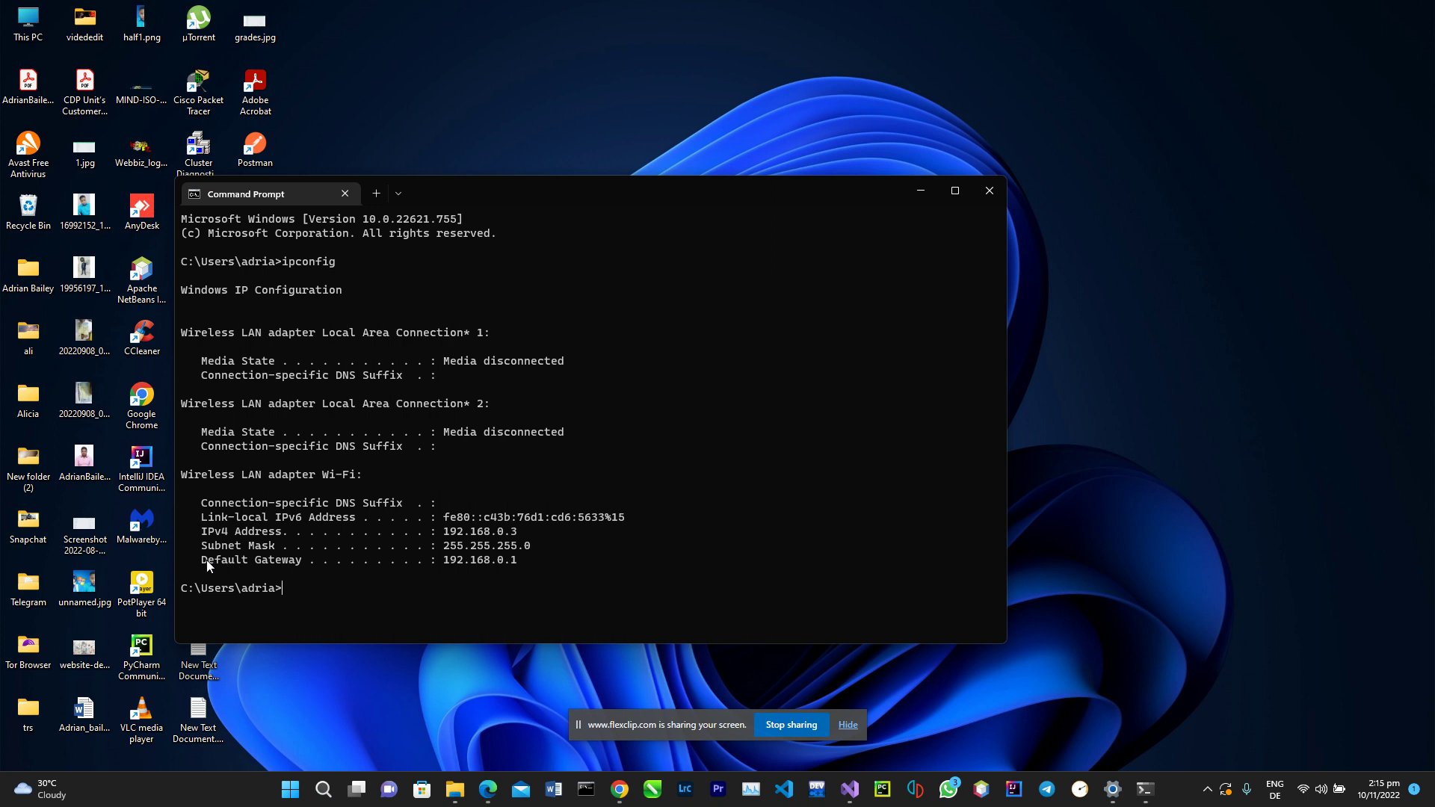
left_click_drag(248, 558, 448, 563)
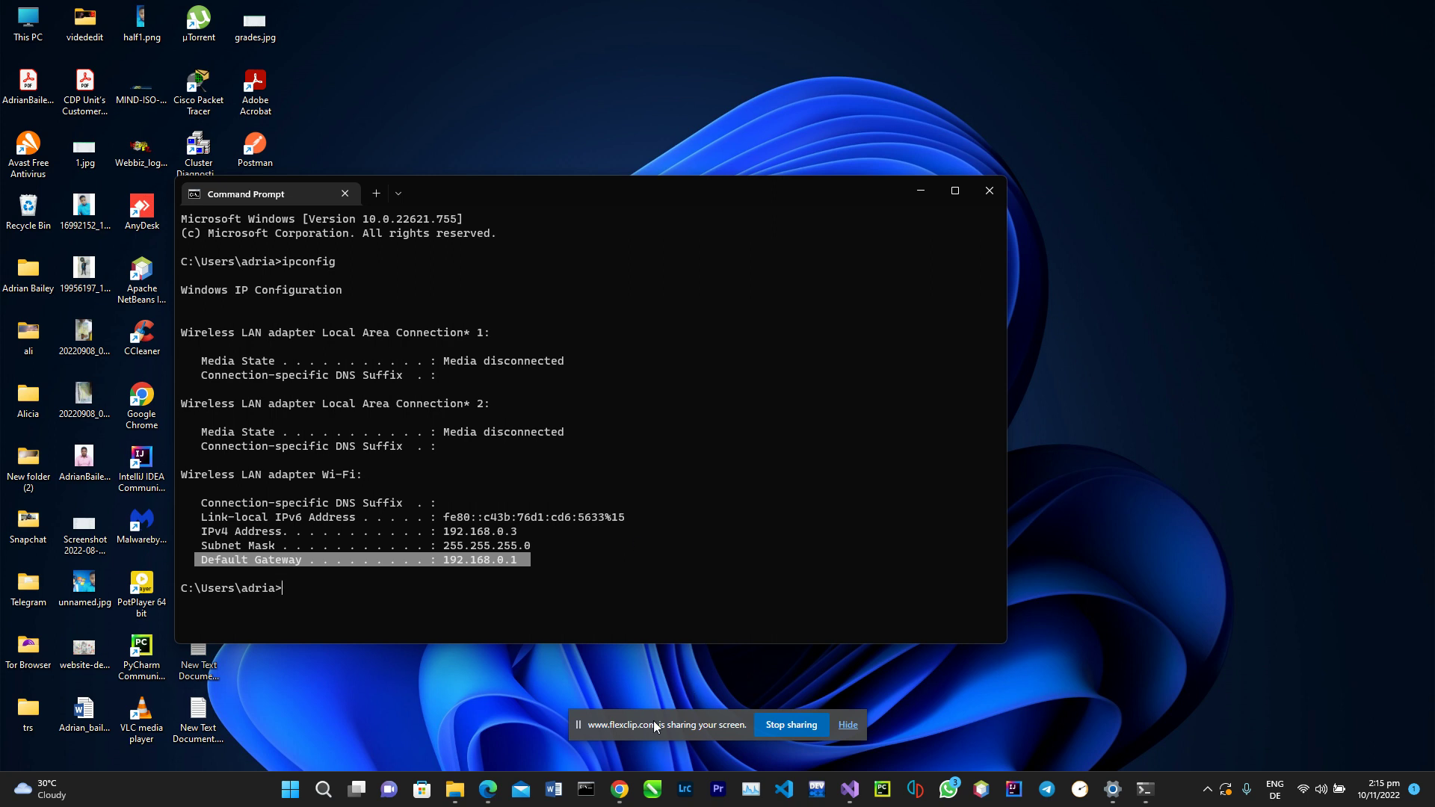
left_click(619, 791)
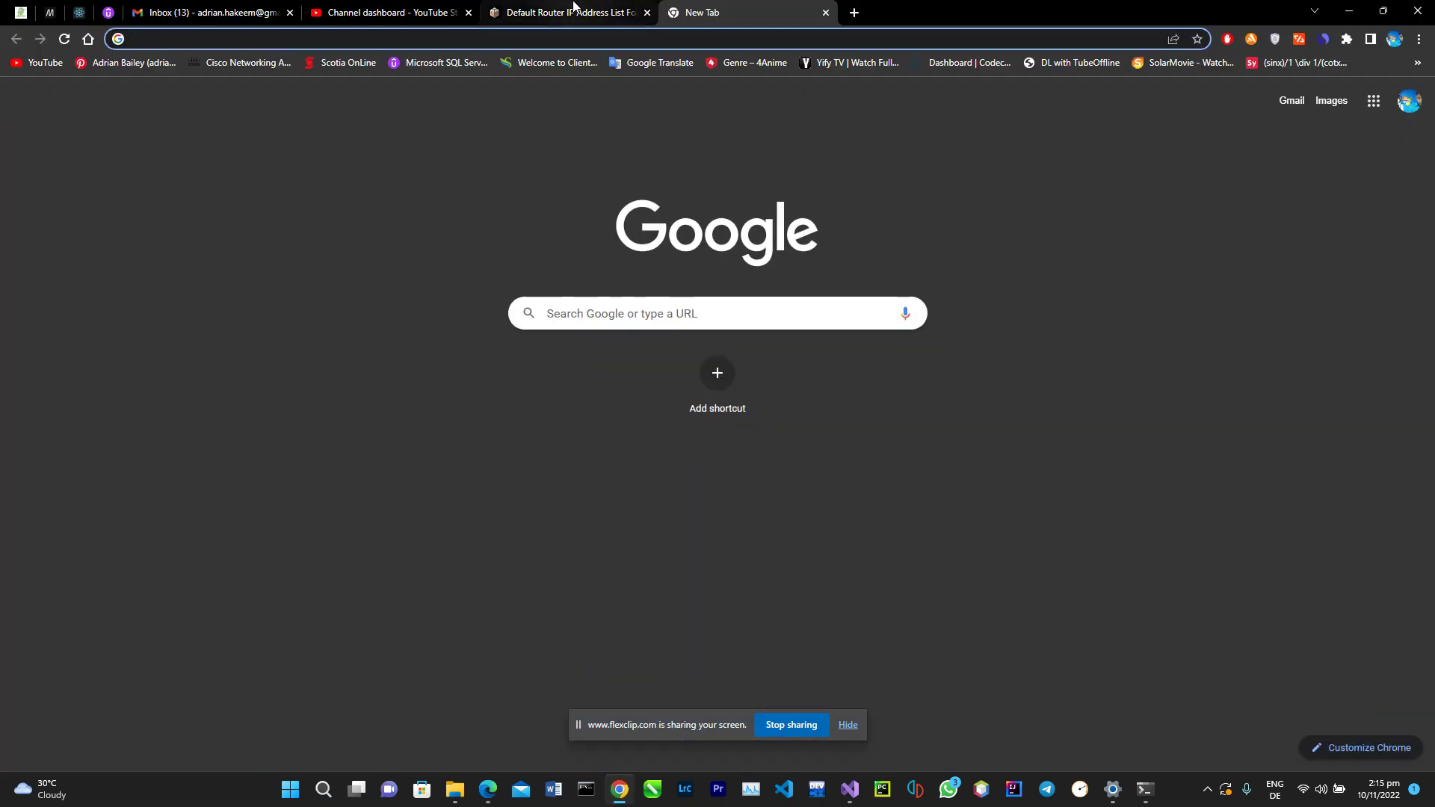
Step: Scroll through softwaretestinghelp.com's table of default router IPs by brand
left_click(573, 9)
scroll(564, 358, "up", 5)
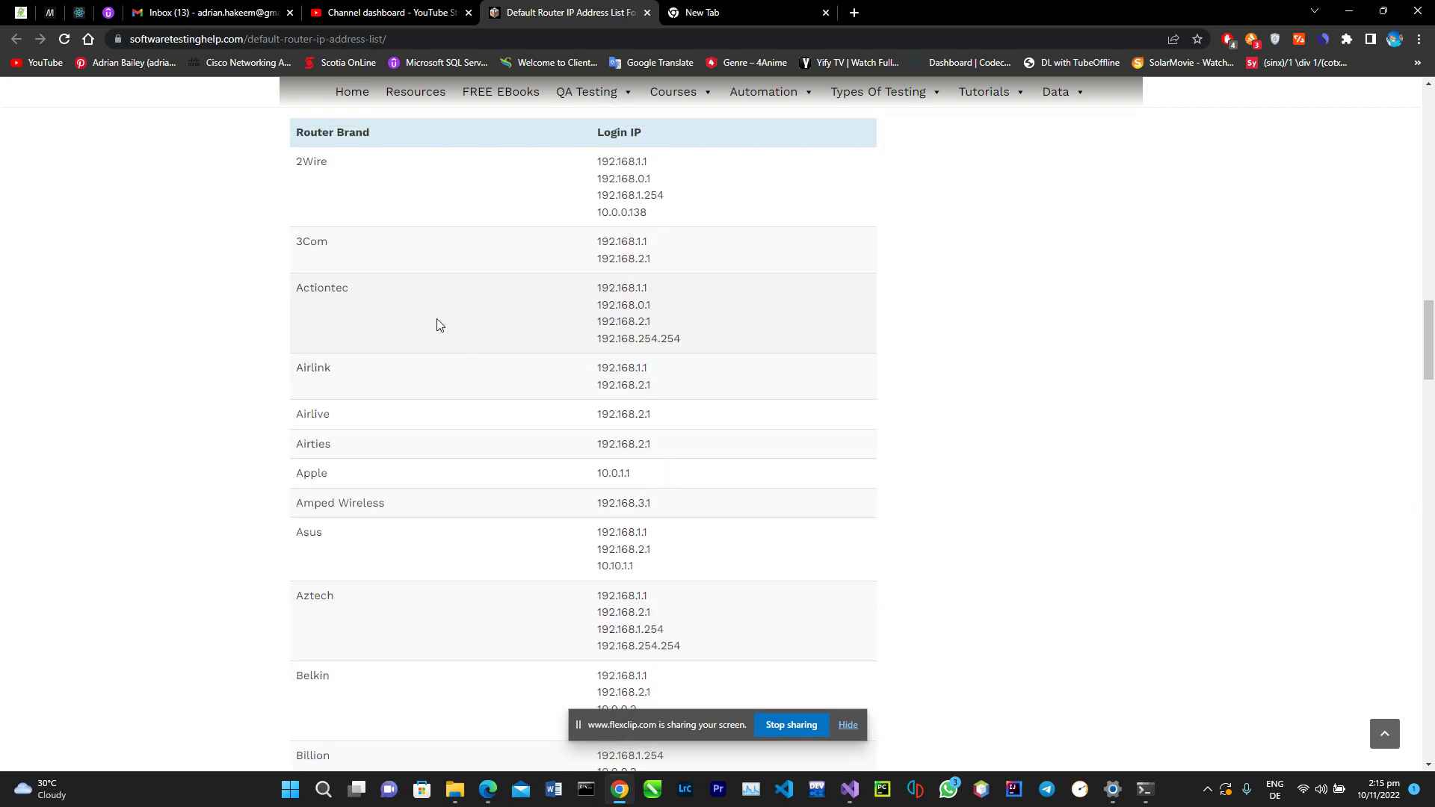
scroll(438, 323, "down", 4)
scroll(437, 321, "down", 8)
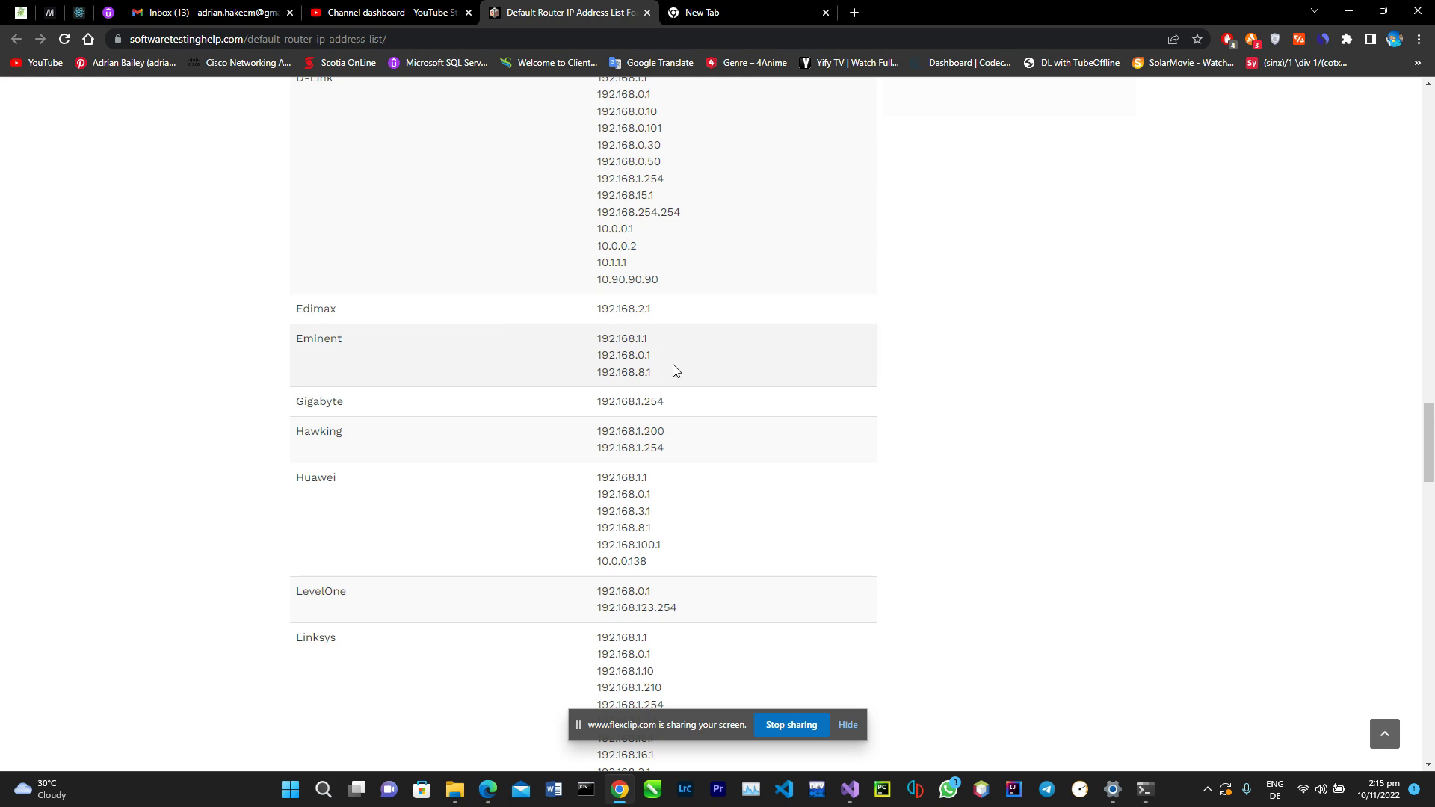
scroll(491, 389, "down", 6)
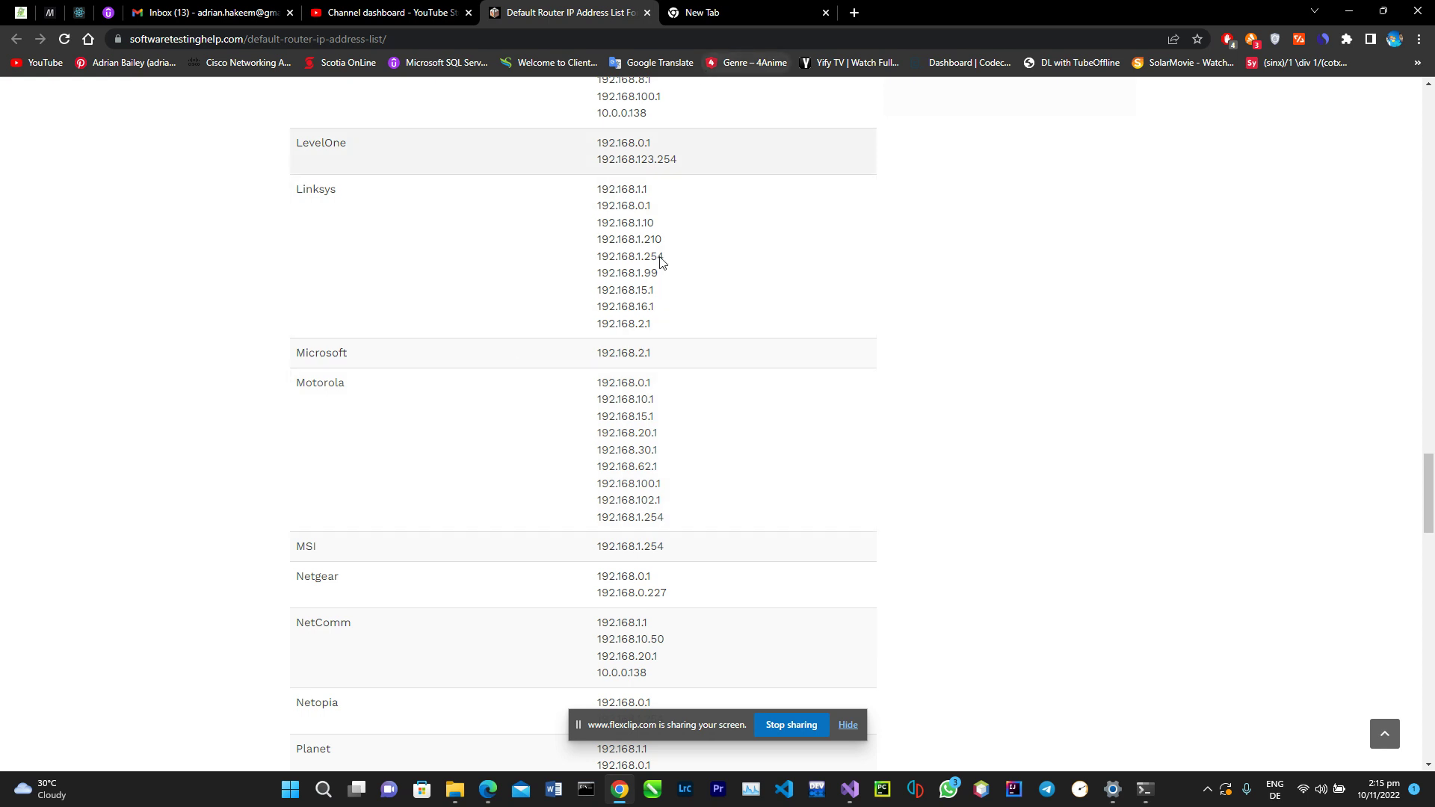
scroll(632, 346, "up", 1)
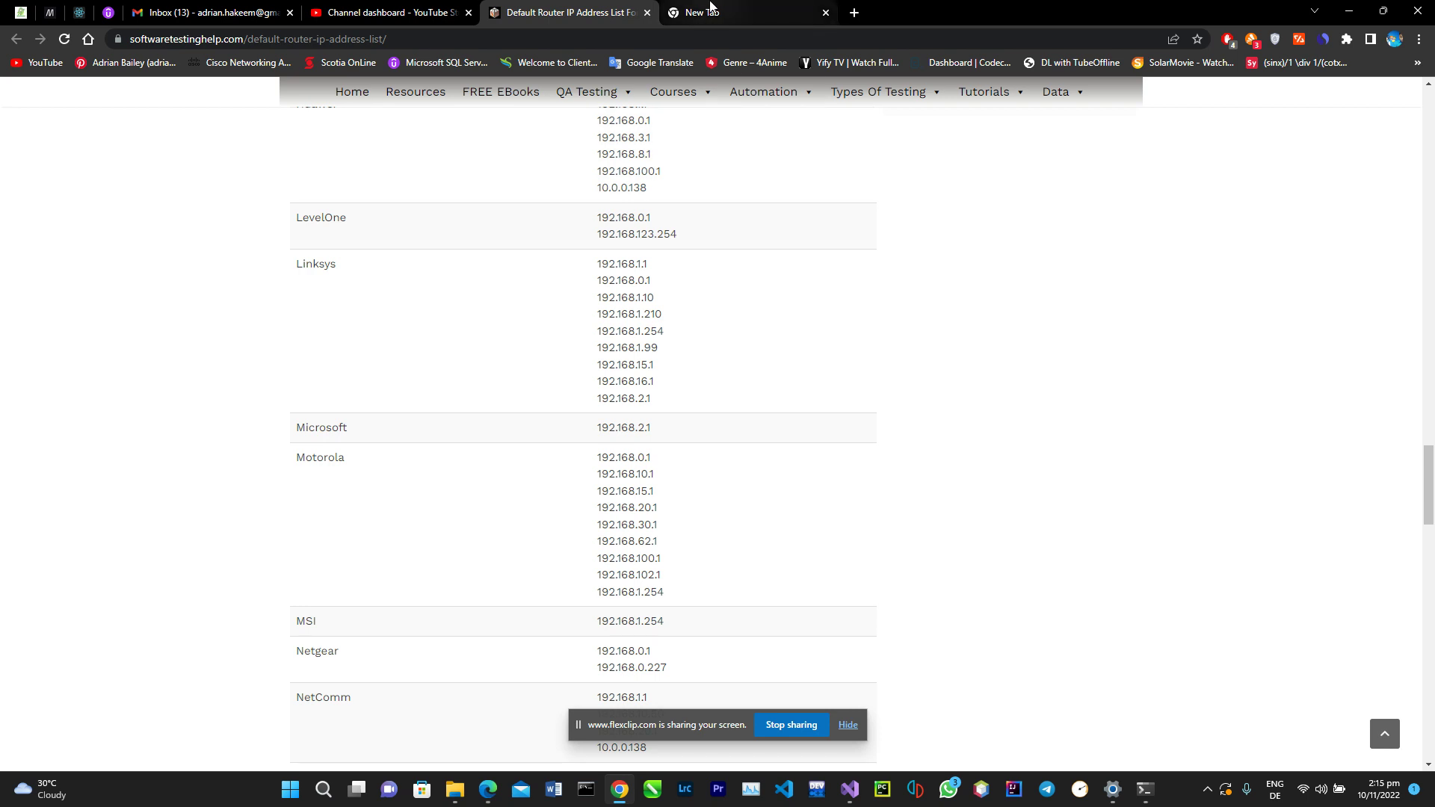
left_click(710, 9)
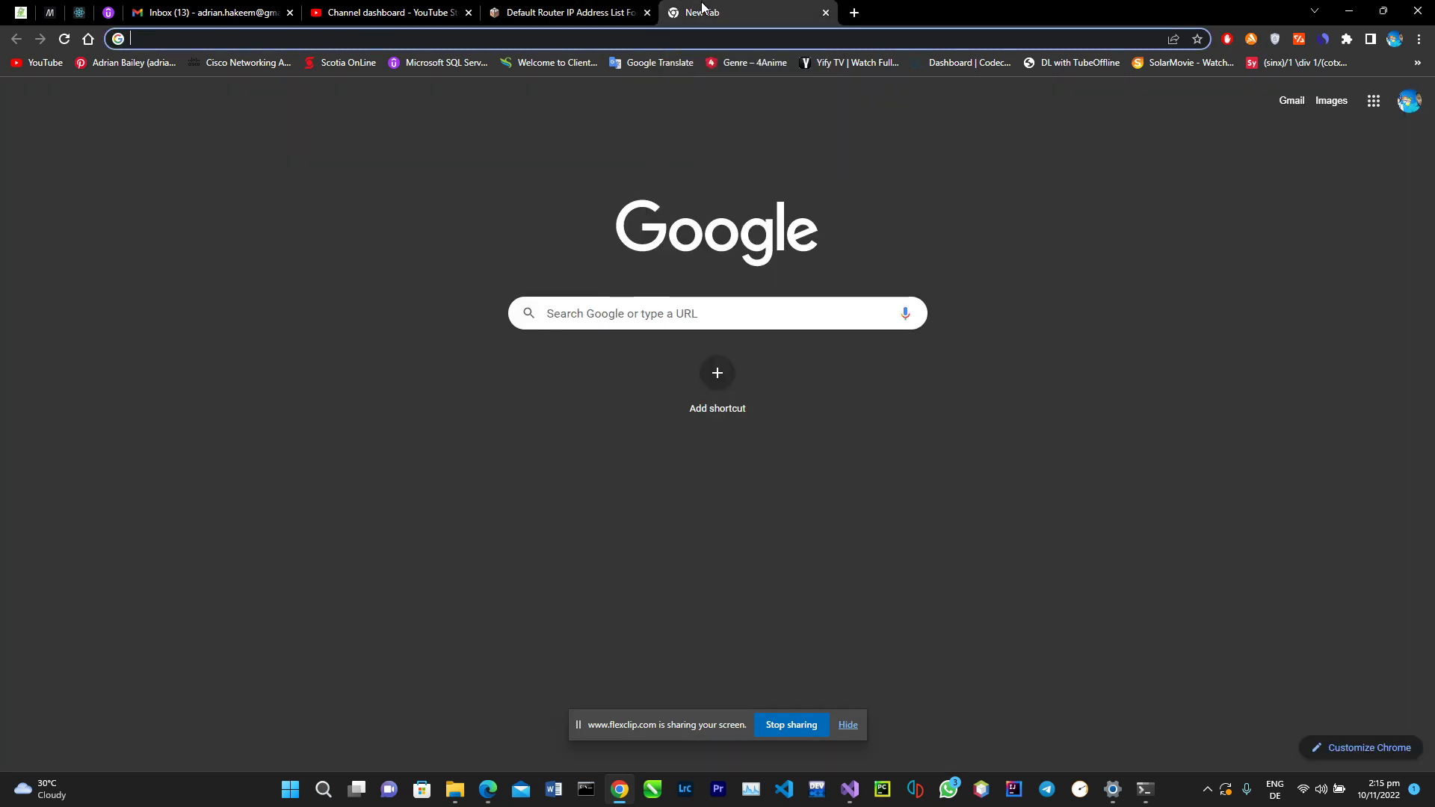
Step: Go to the router admin page at 192.168.0.1 in a new tab
left_click(589, 30)
type("192.168.0.1")
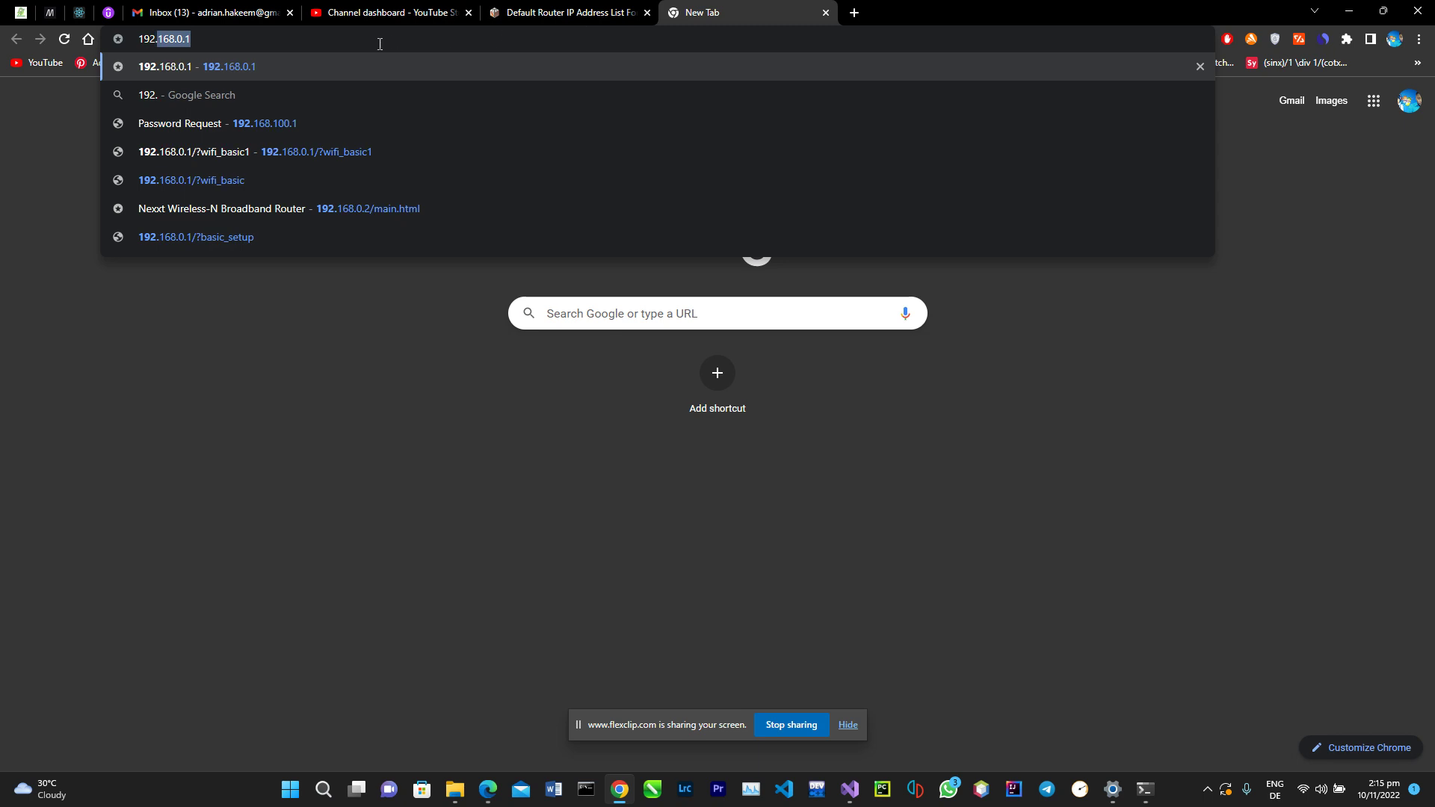
left_click(307, 73)
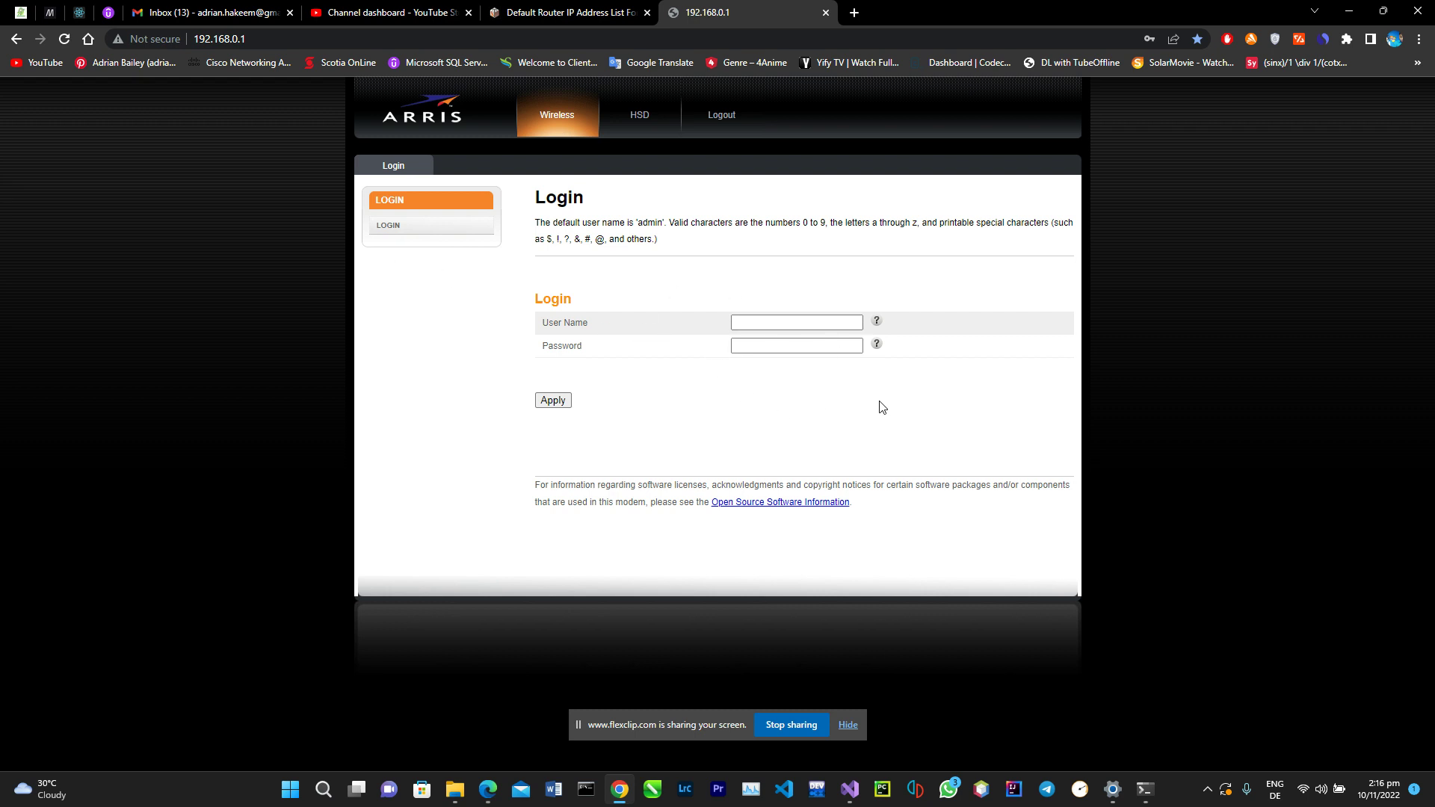
Step: Log in with the saved router credentials and dismiss the password warning
left_click(797, 323)
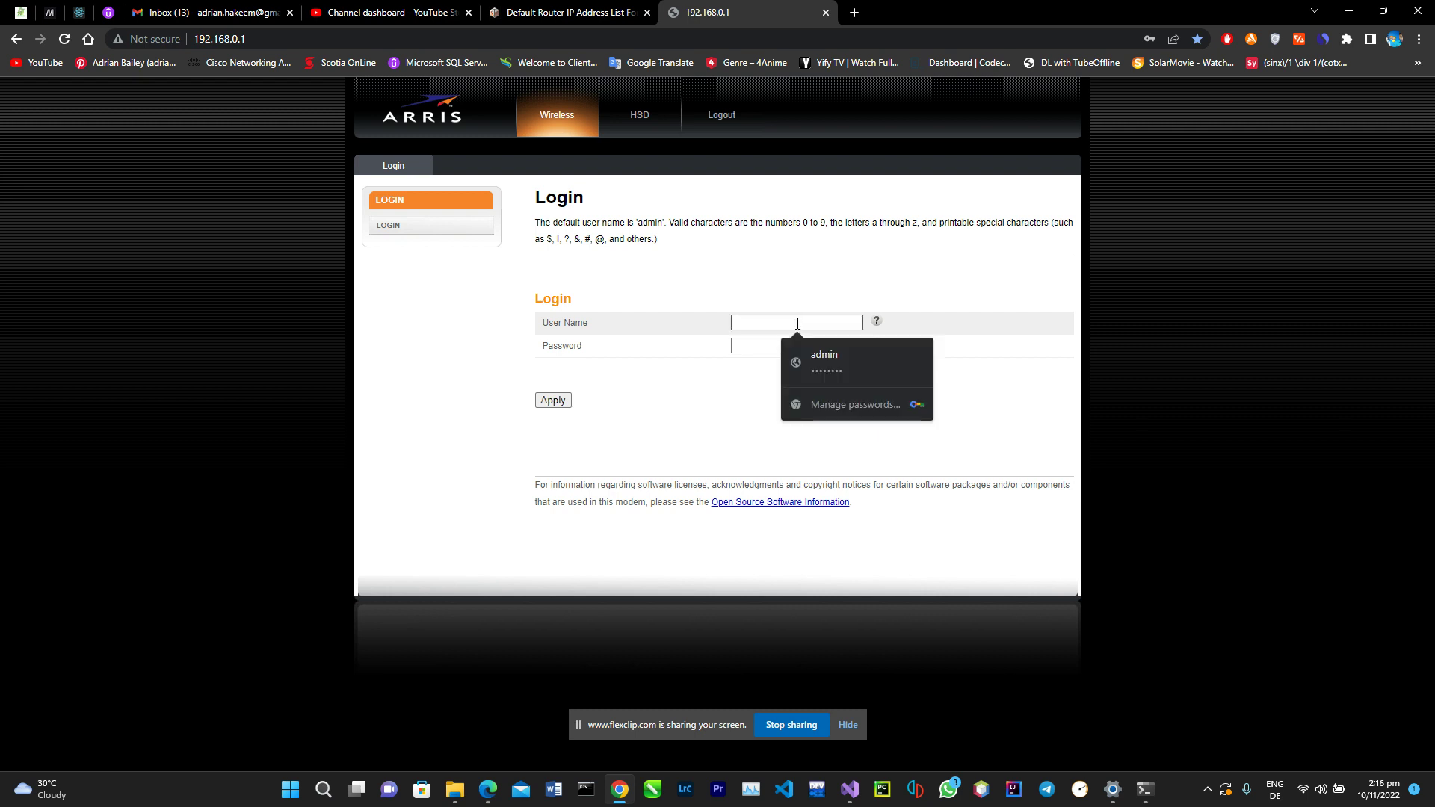
left_click(804, 350)
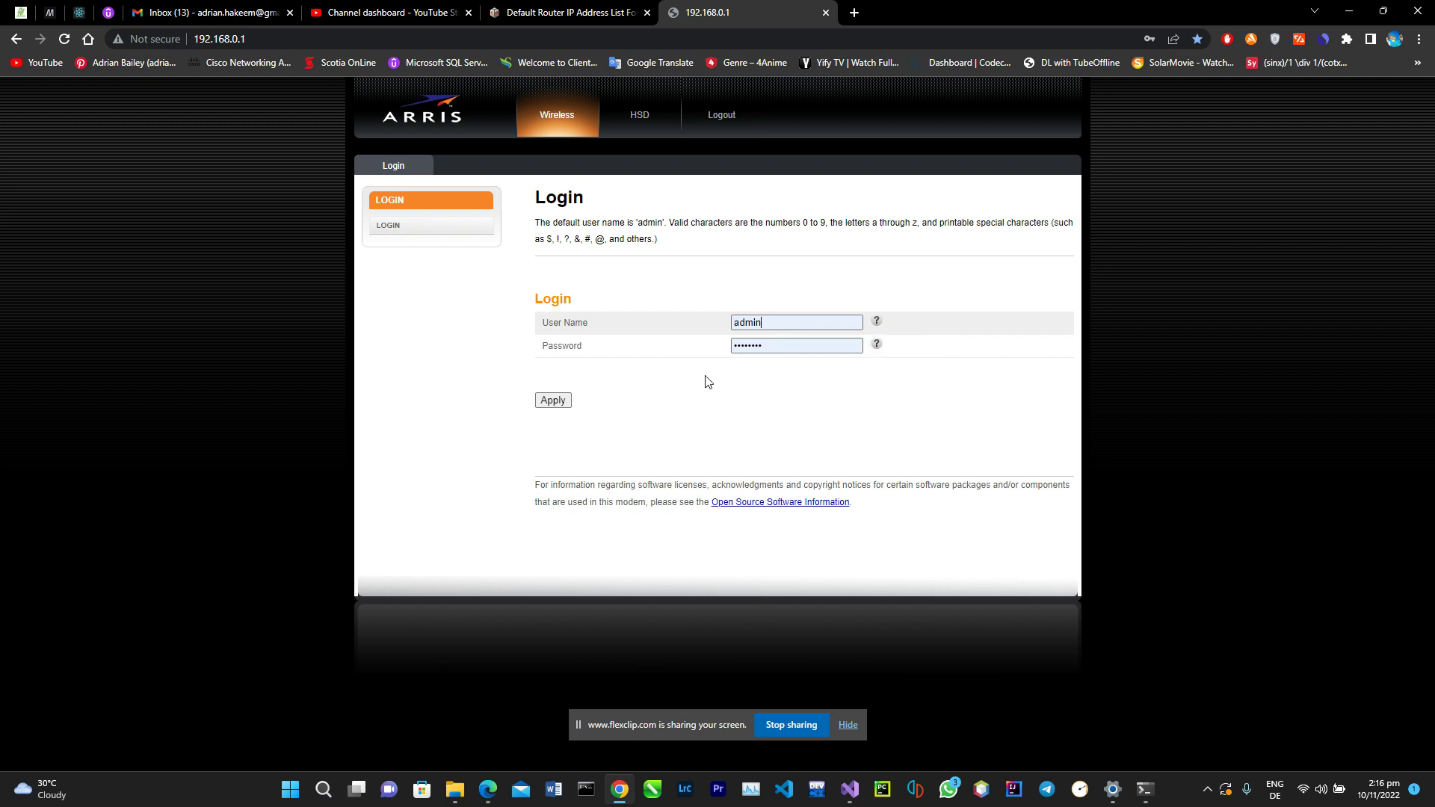
left_click(566, 406)
left_click(554, 401)
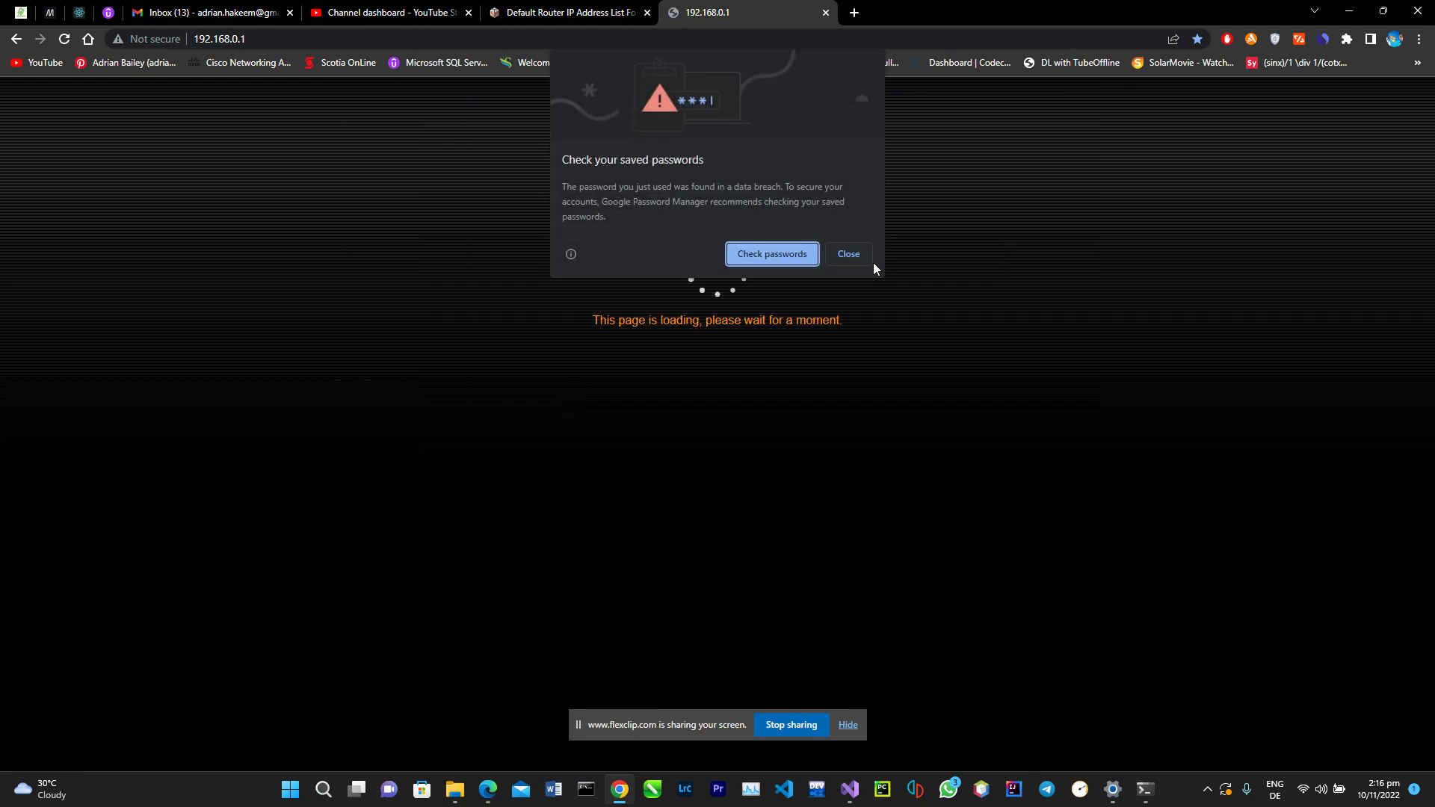
left_click(865, 255)
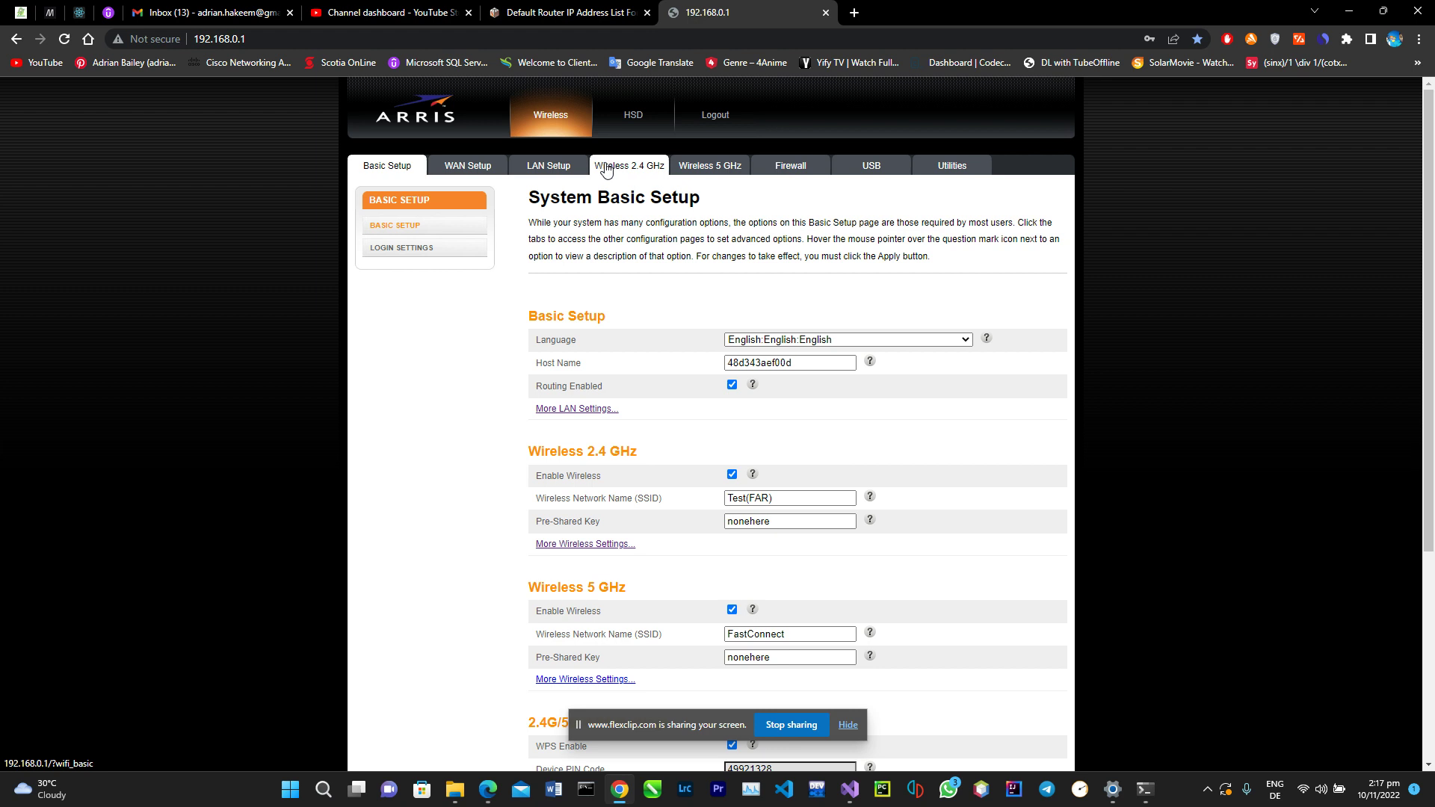
Step: Go from System Basic Setup to the Wireless 2.4 GHz settings
left_click(605, 166)
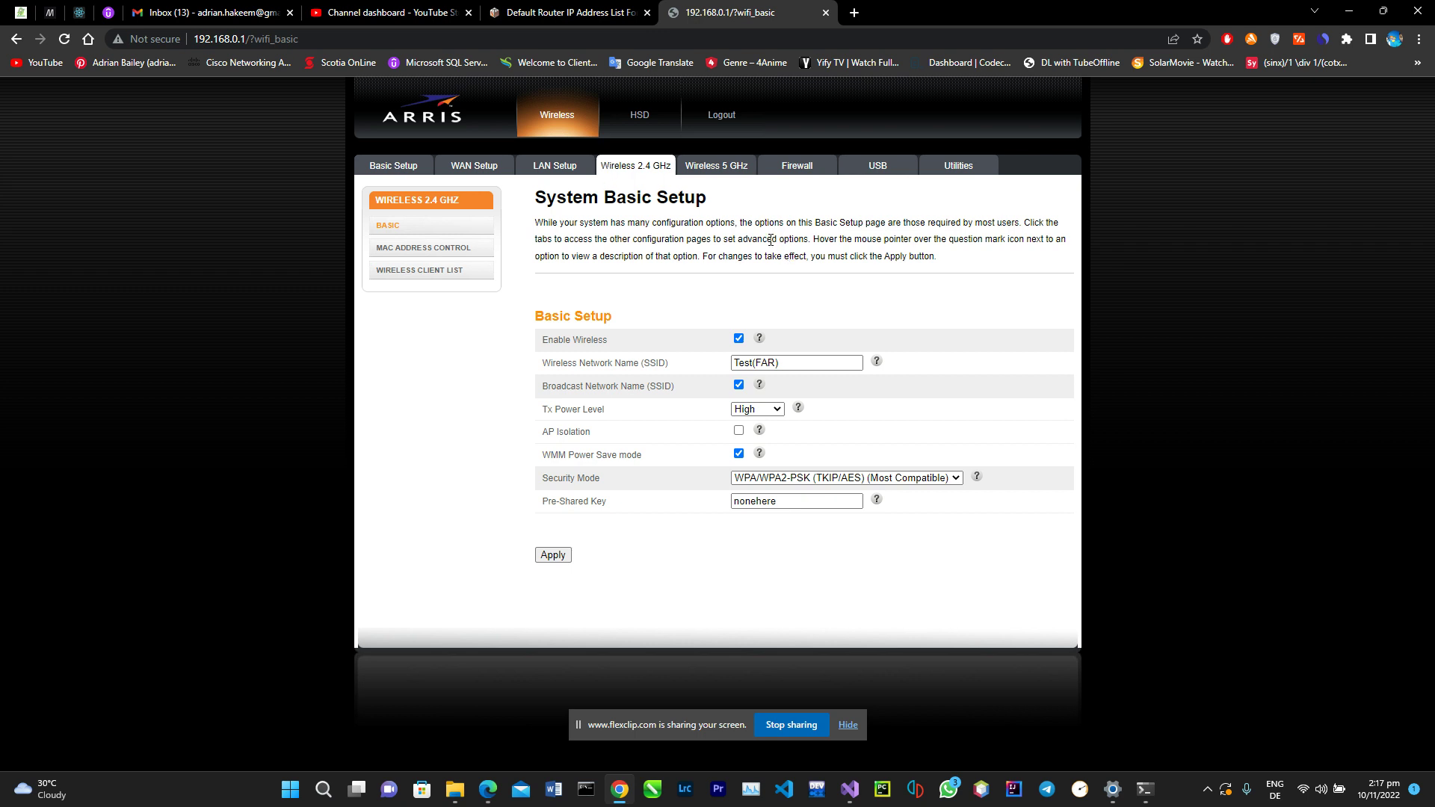
Step: Look over the 2.4 GHz Basic settings, highlighting the Test(FAR) name and the settings rows
left_click(805, 367)
left_click_drag(778, 365, 709, 367)
left_click(728, 320)
left_click_drag(727, 320, 763, 453)
left_click(846, 412)
left_click_drag(526, 387, 782, 452)
left_click(538, 415)
left_click(677, 521)
Step: Select the old pre-shared key and type the new Wi-Fi password over it
left_click(823, 503)
left_click_drag(823, 502, 726, 501)
type("password")
Step: Keep WPA/WPA2-PSK as the security mode and apply the new 2.4 GHz settings
left_click(956, 479)
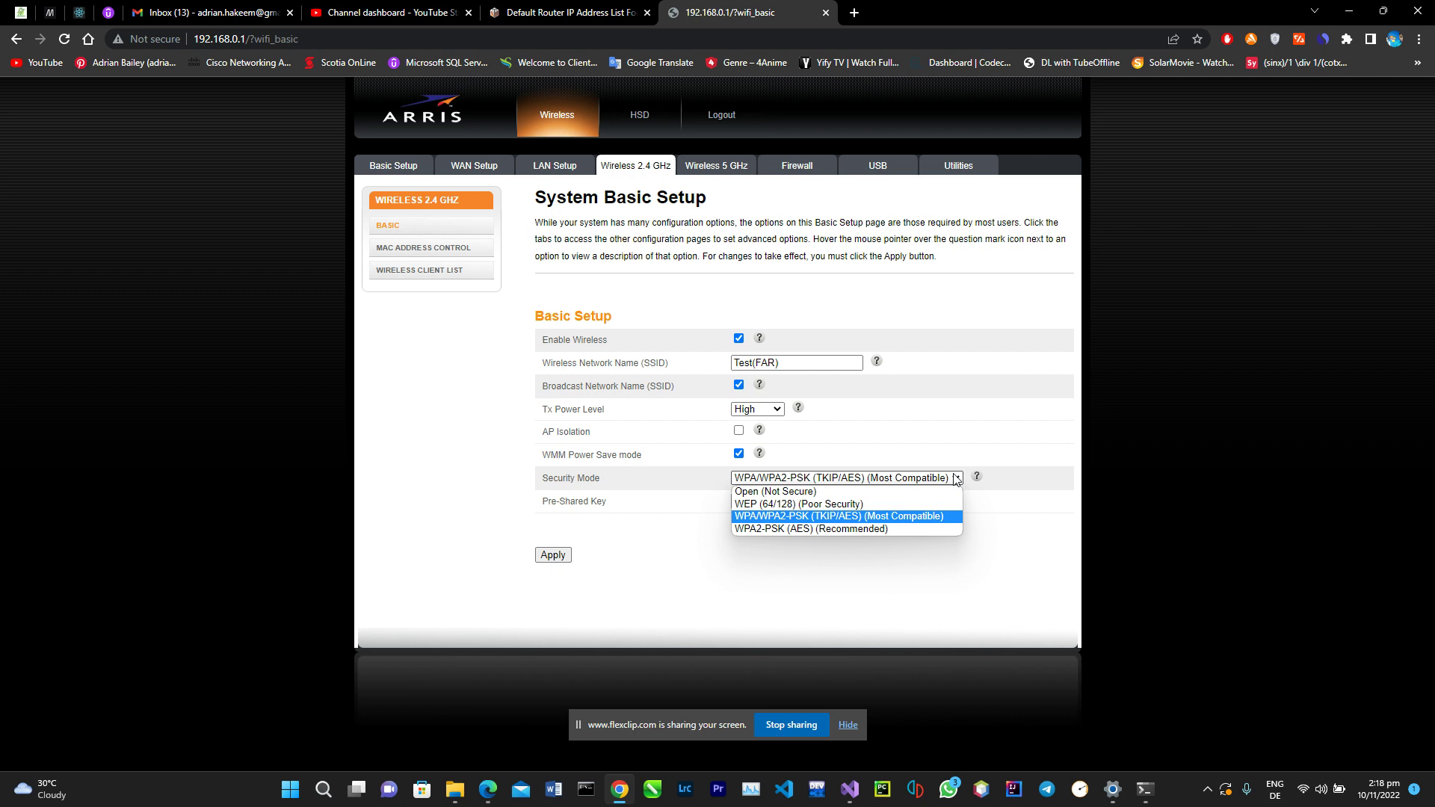
left_click(950, 514)
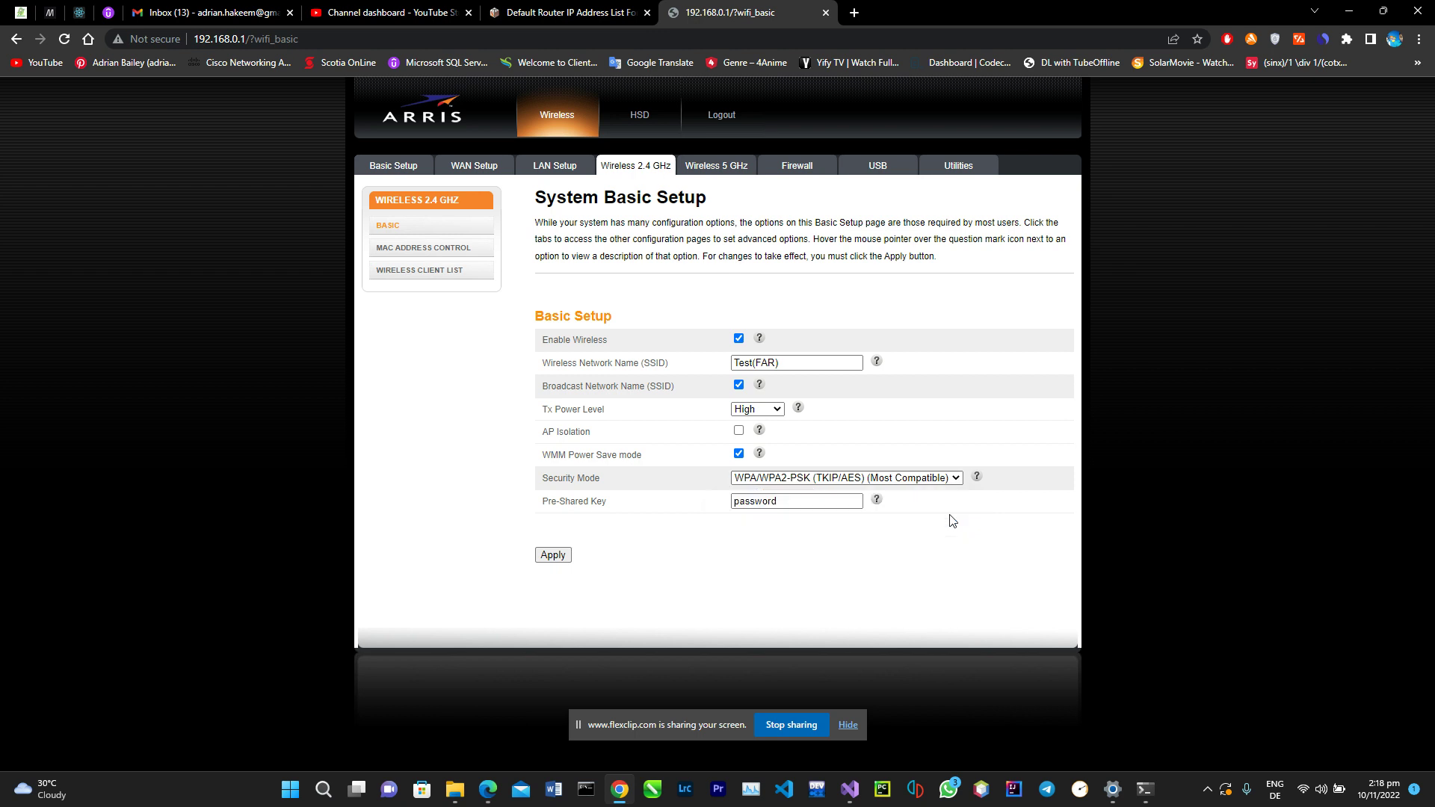
mouse_move(967, 482)
left_click(960, 482)
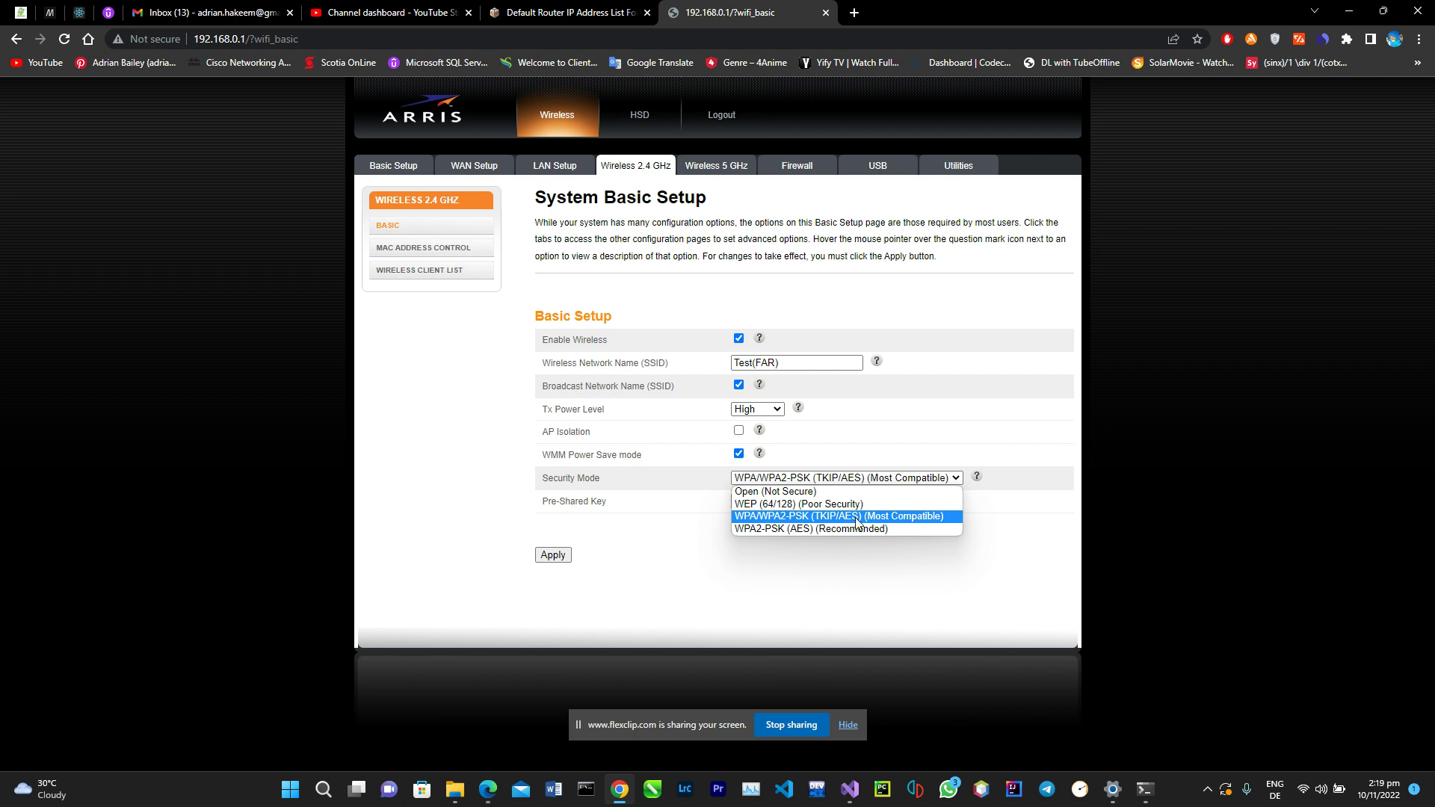
left_click(859, 517)
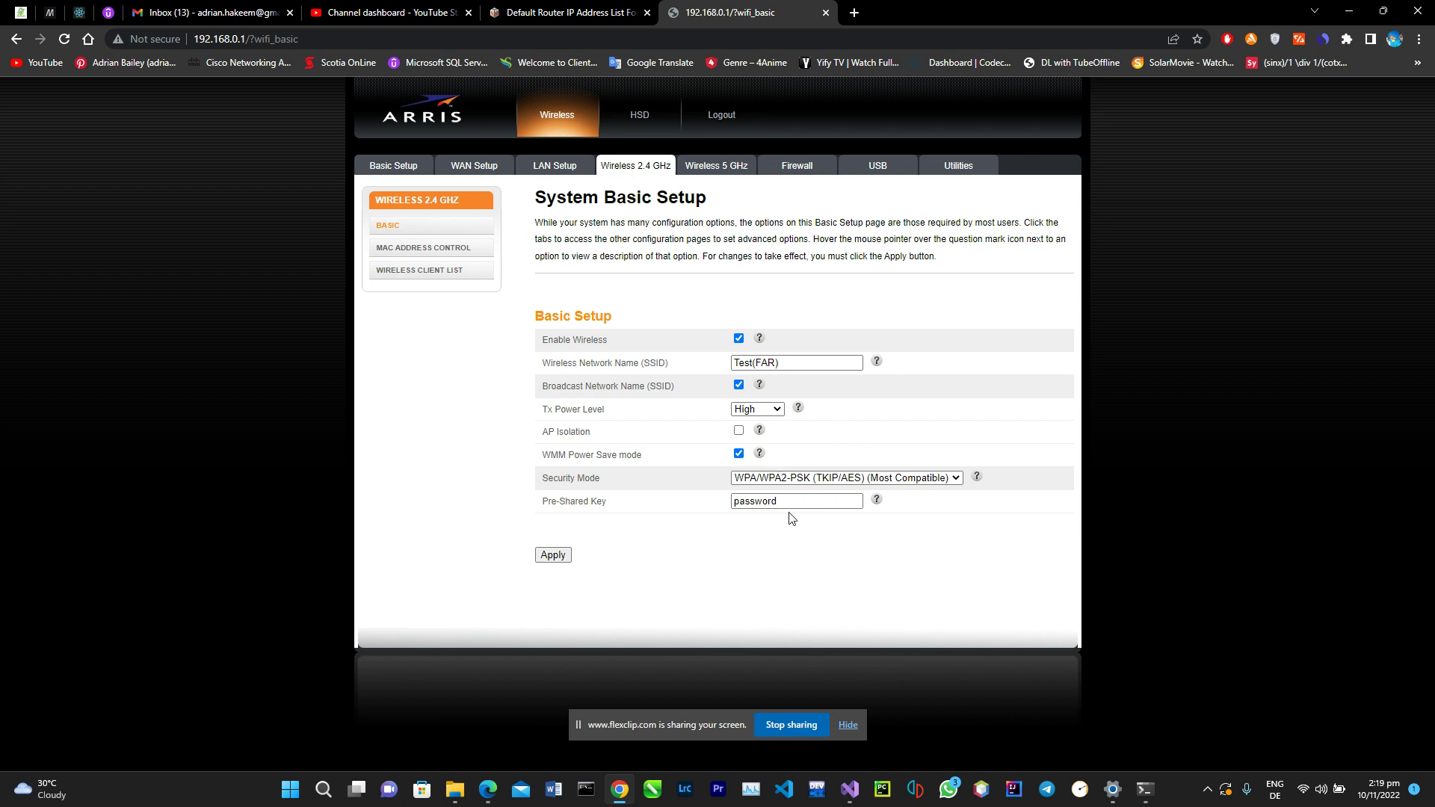
left_click(555, 556)
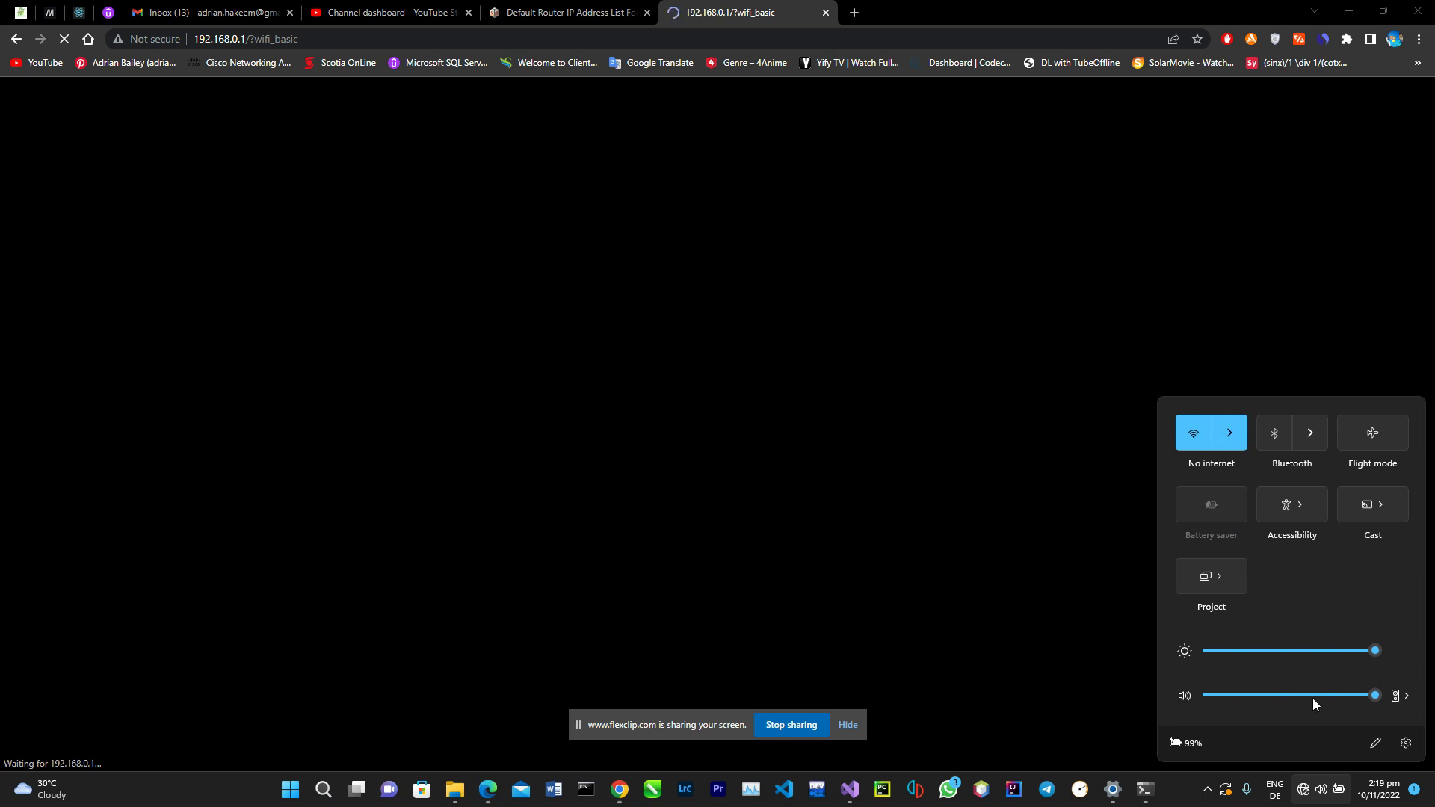
Step: Expand Test(FAR) in the Wi-Fi list, set it to connect automatically, and reach the key prompt
left_click(1236, 434)
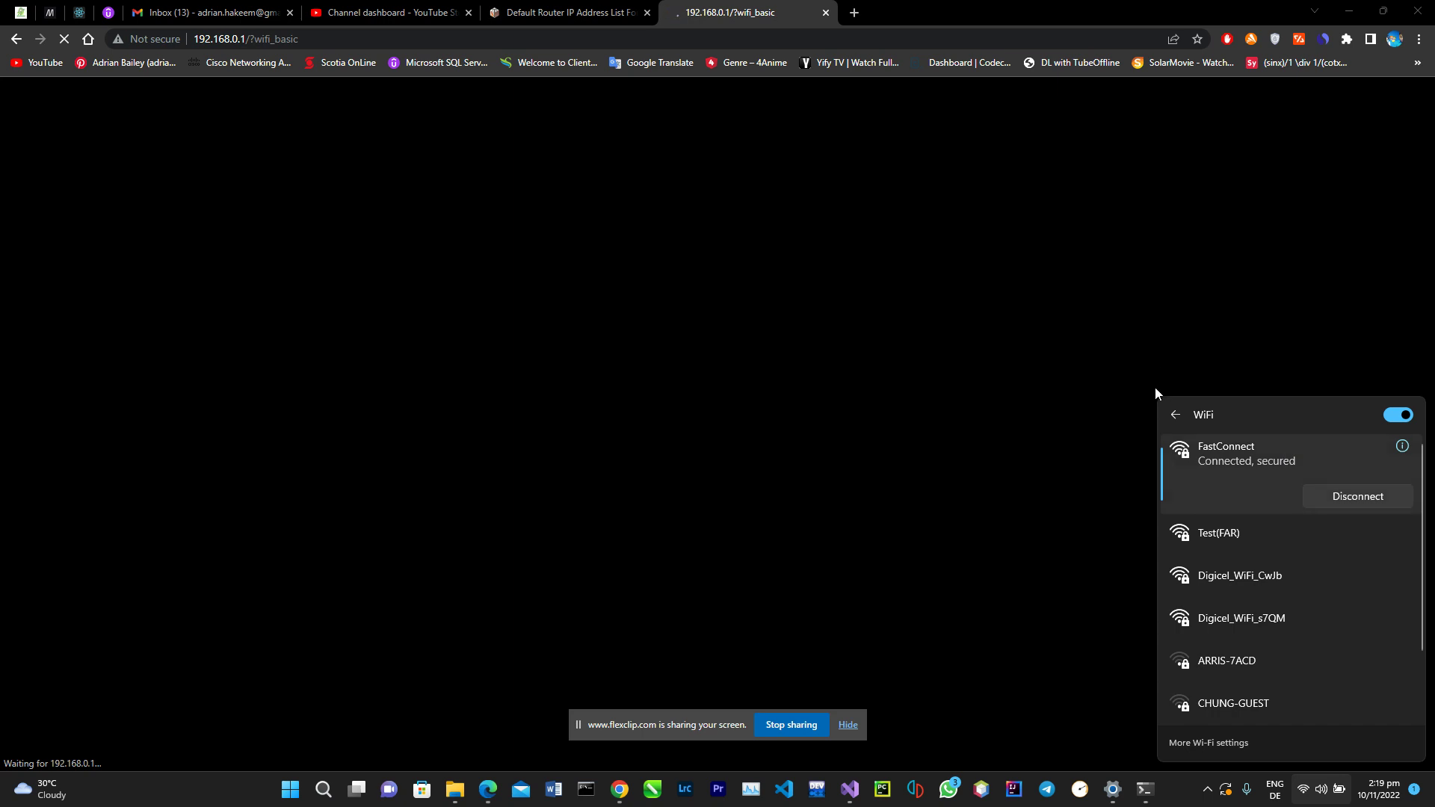
left_click(1214, 530)
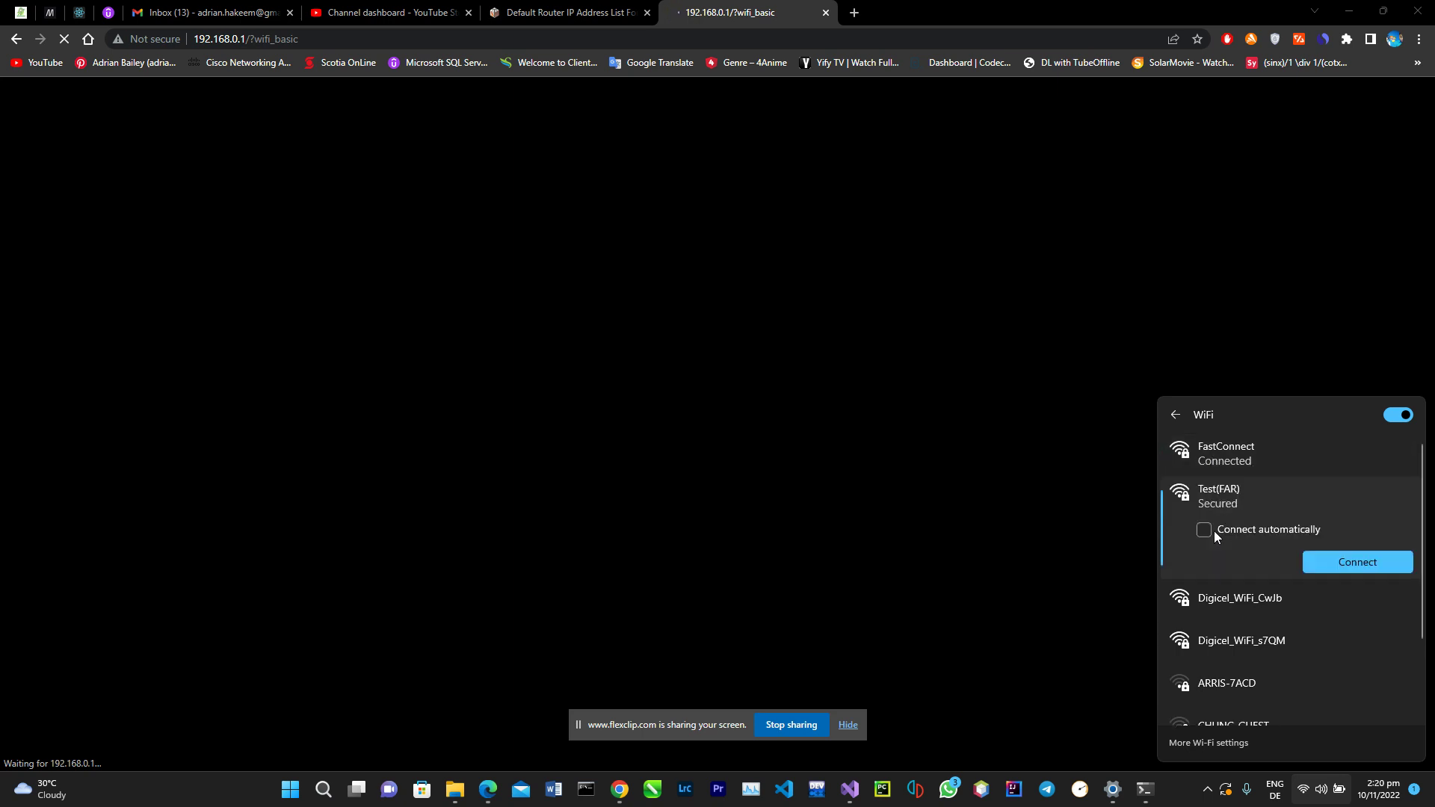
left_click(1347, 570)
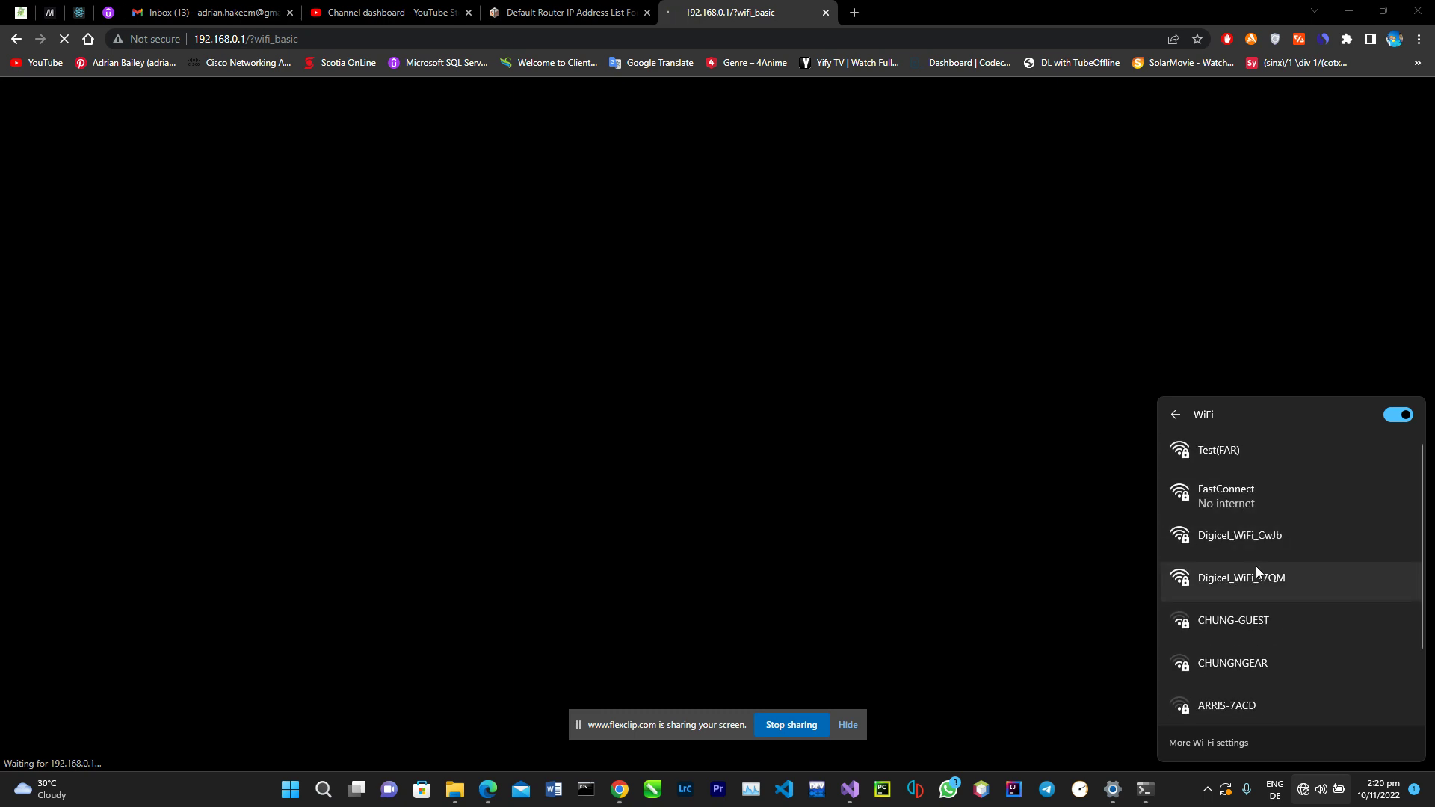
right_click(1229, 487)
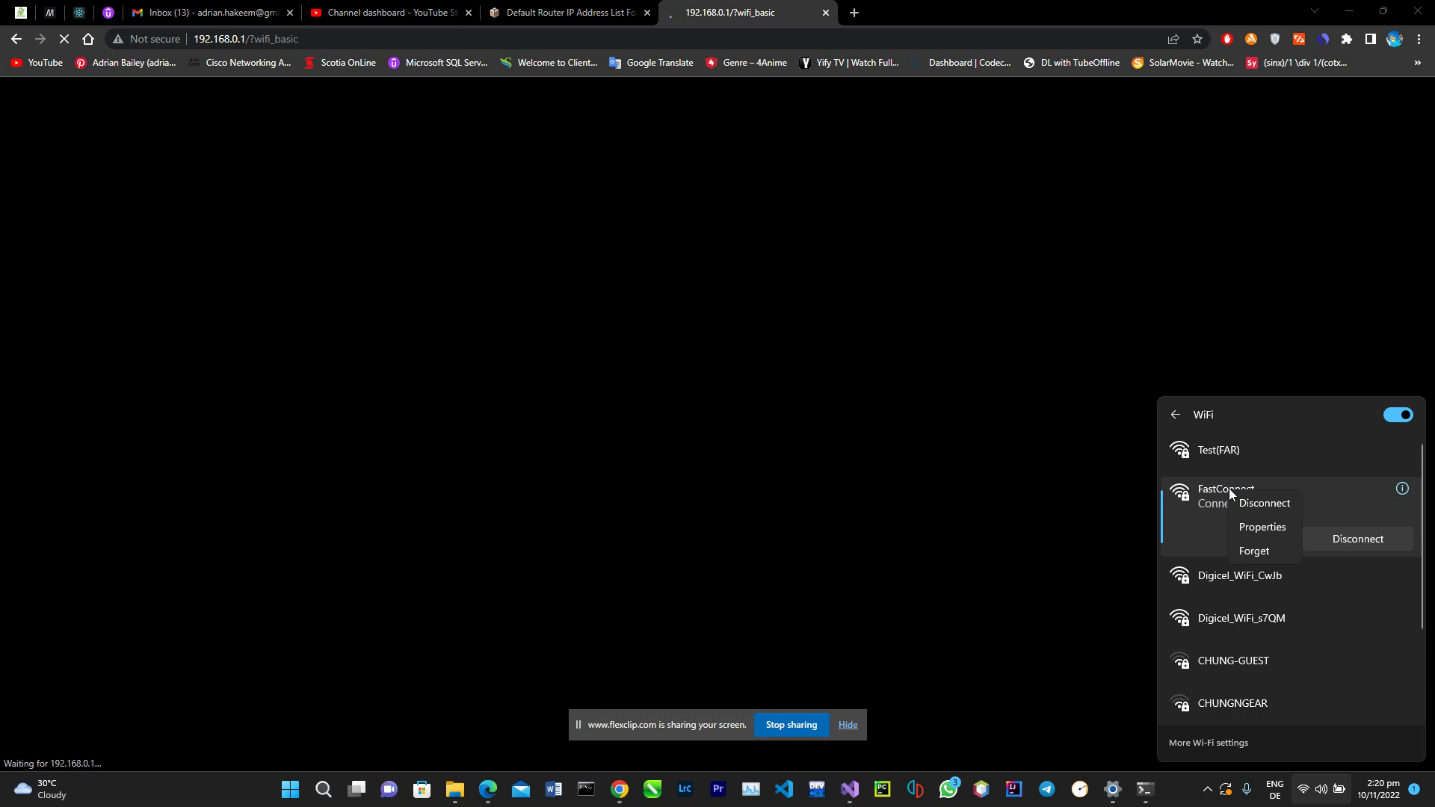
left_click(1215, 500)
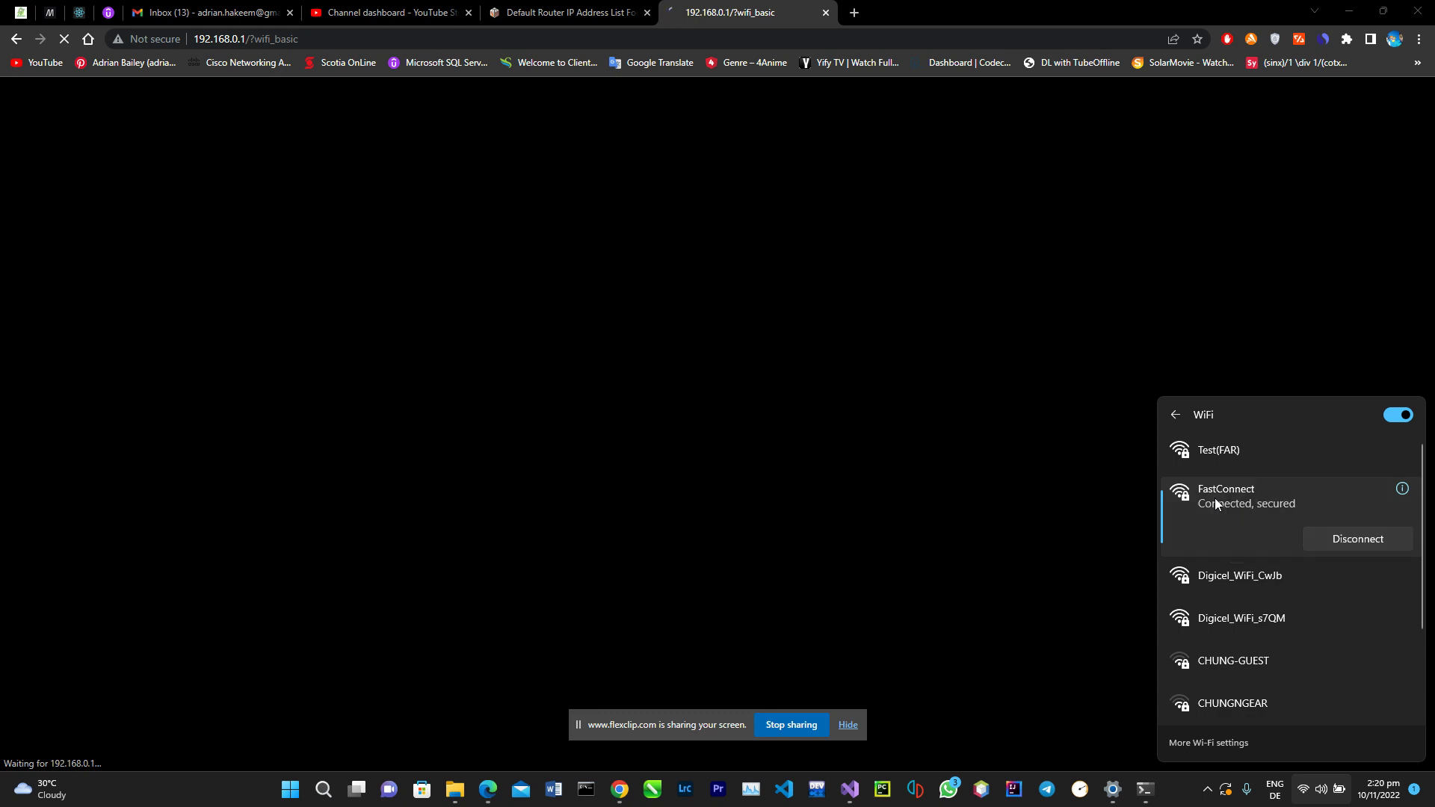
left_click(1227, 459)
right_click(1272, 472)
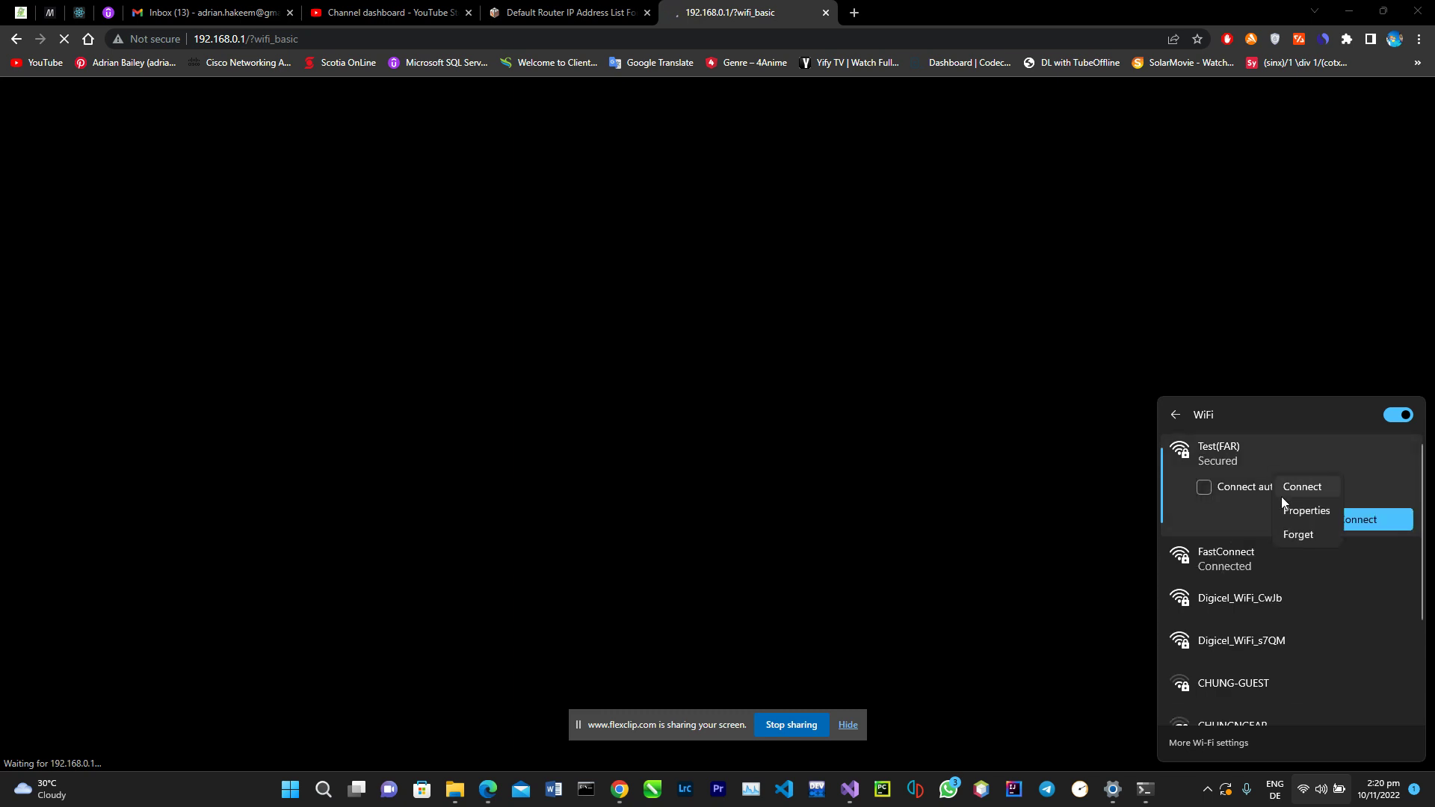
left_click(1287, 539)
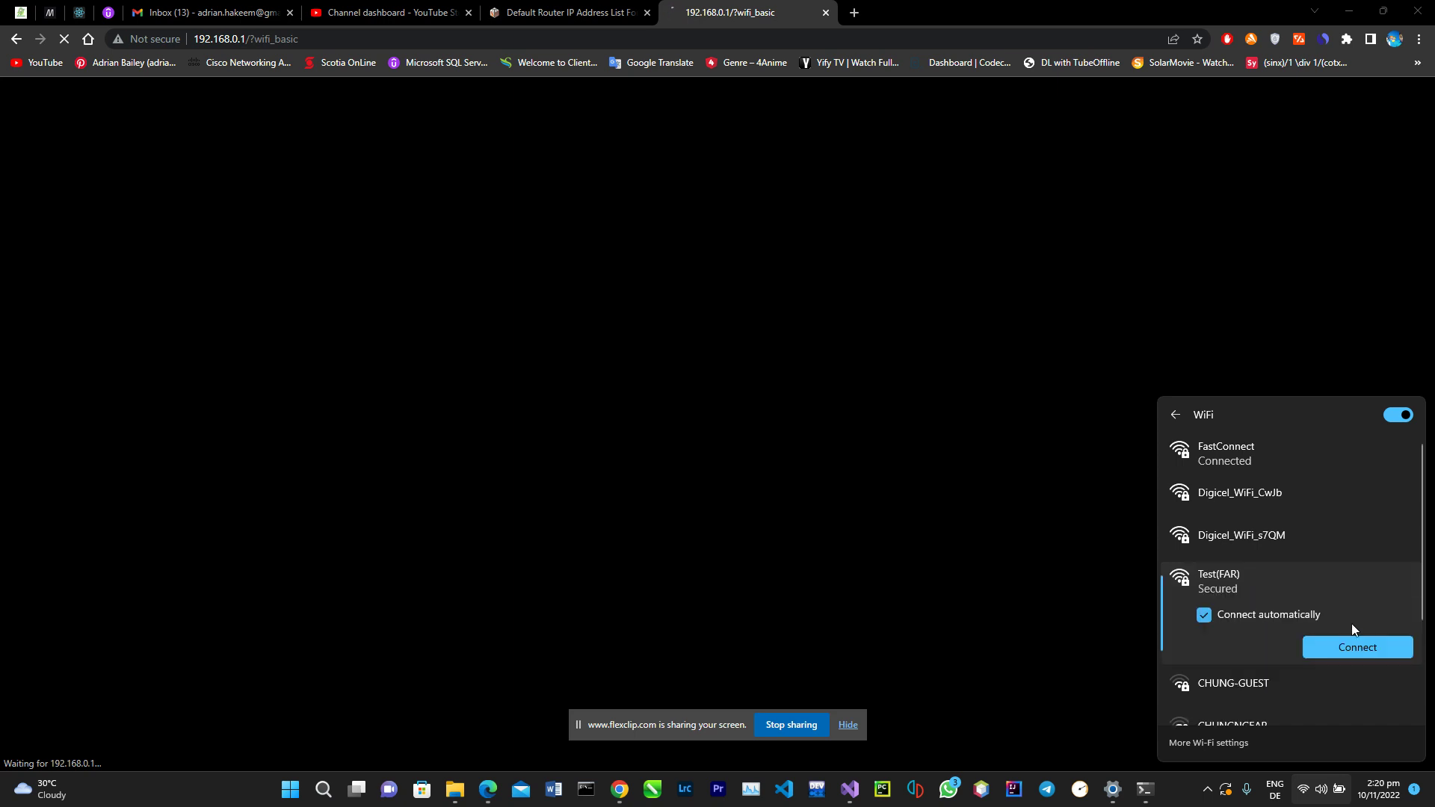
left_click(1385, 656)
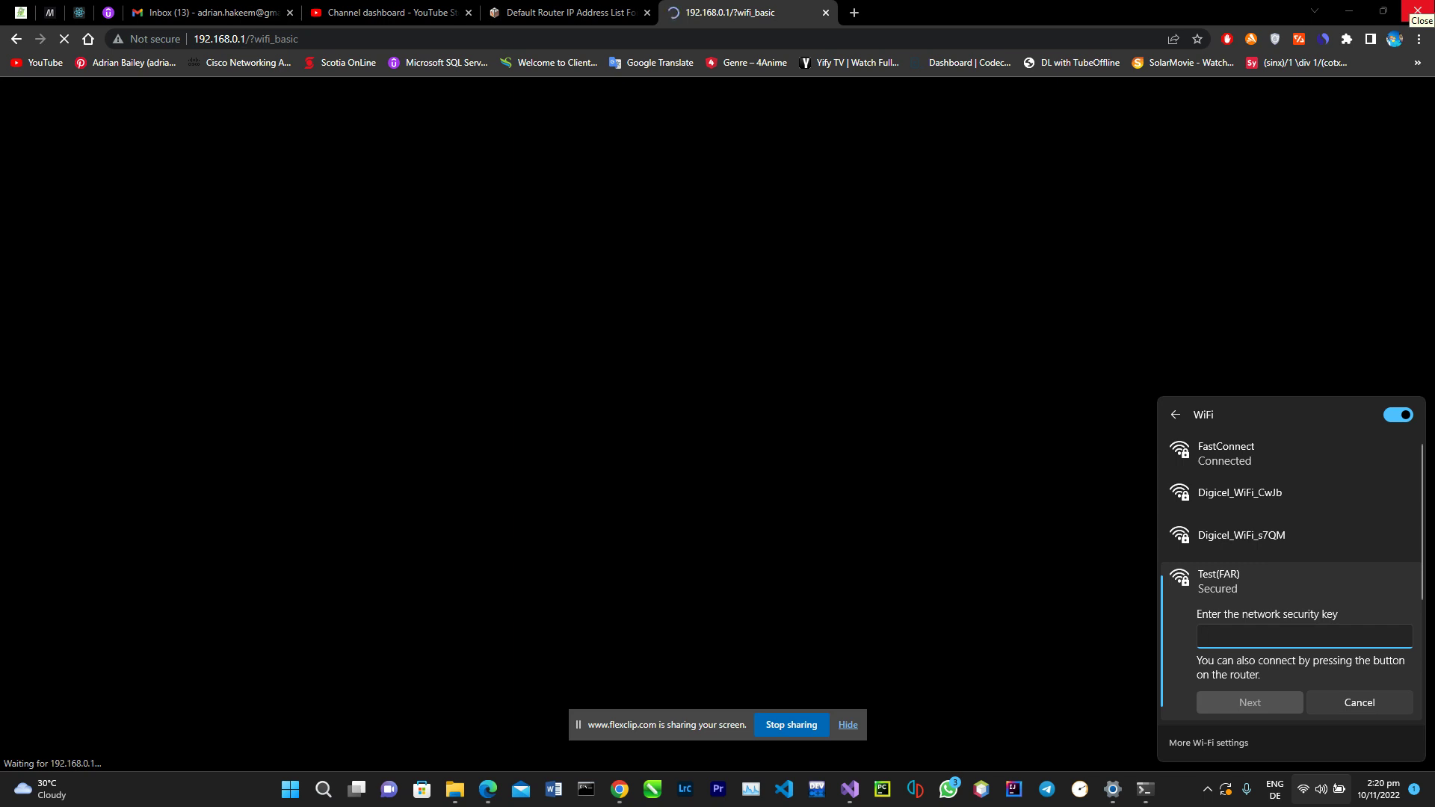
Step: Enter the new network security key for Test(FAR) and submit it
type("1")
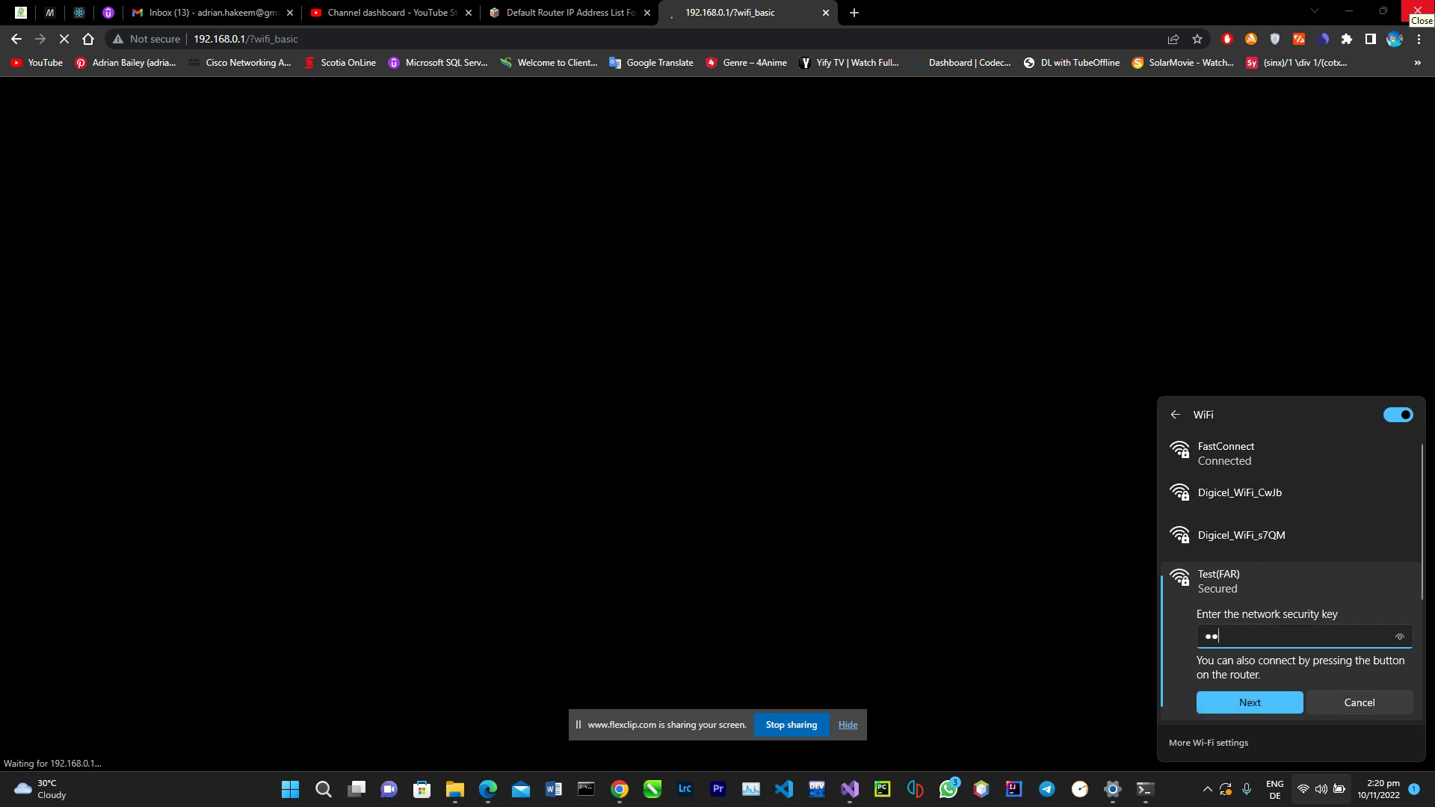
type("23456")
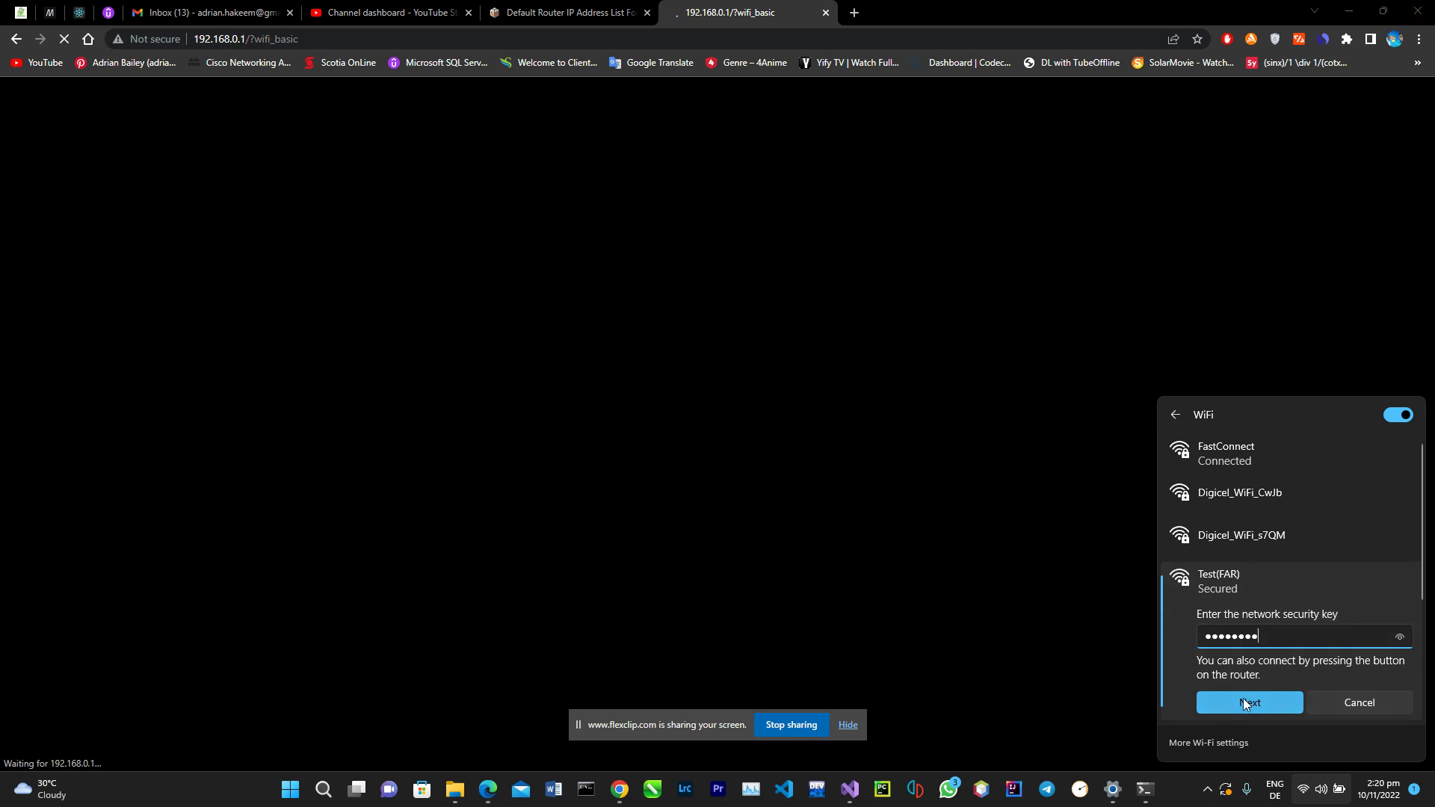
left_click(1244, 698)
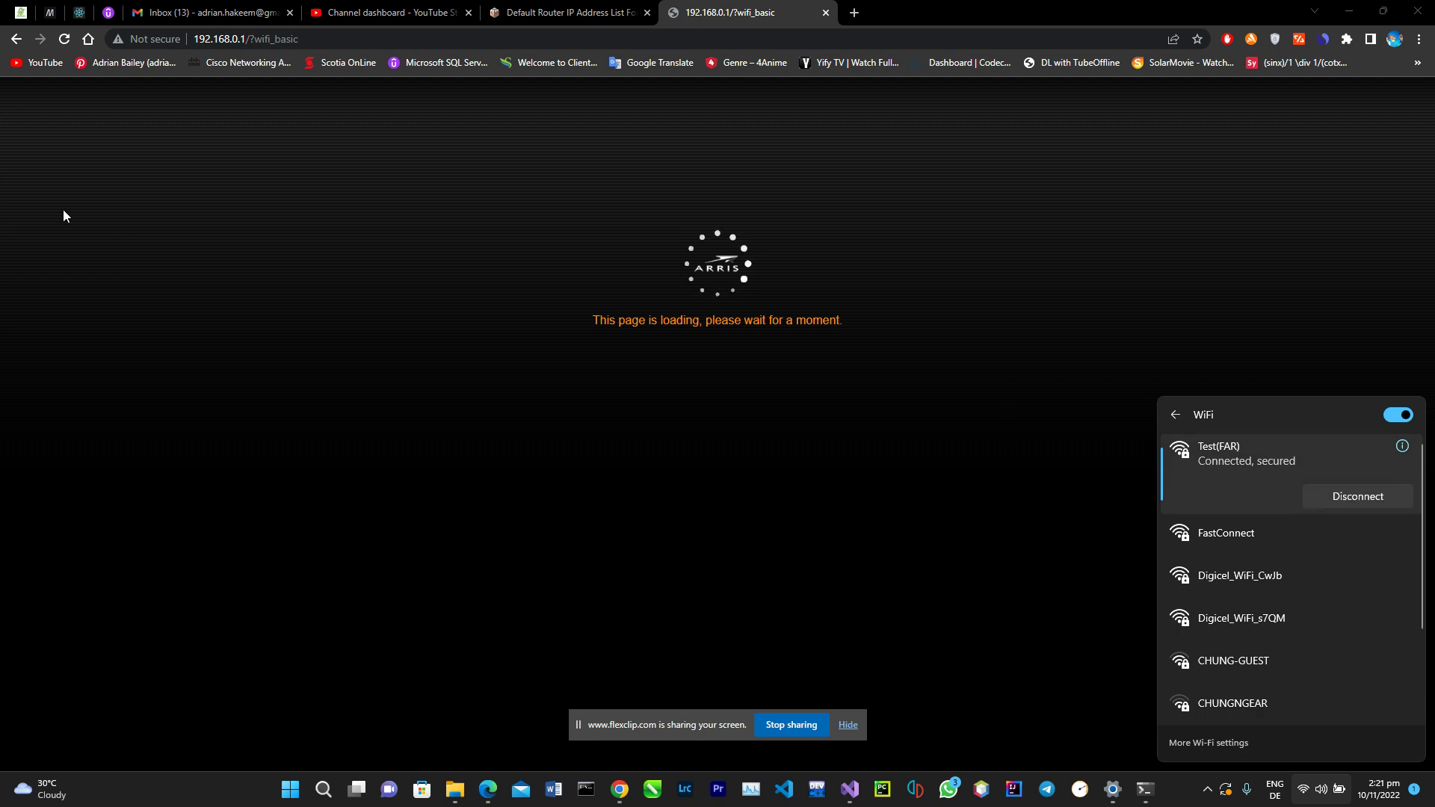
Step: Remove /?wifi_basic from the address to reload the router admin at 192.168.0.1
left_click(676, 162)
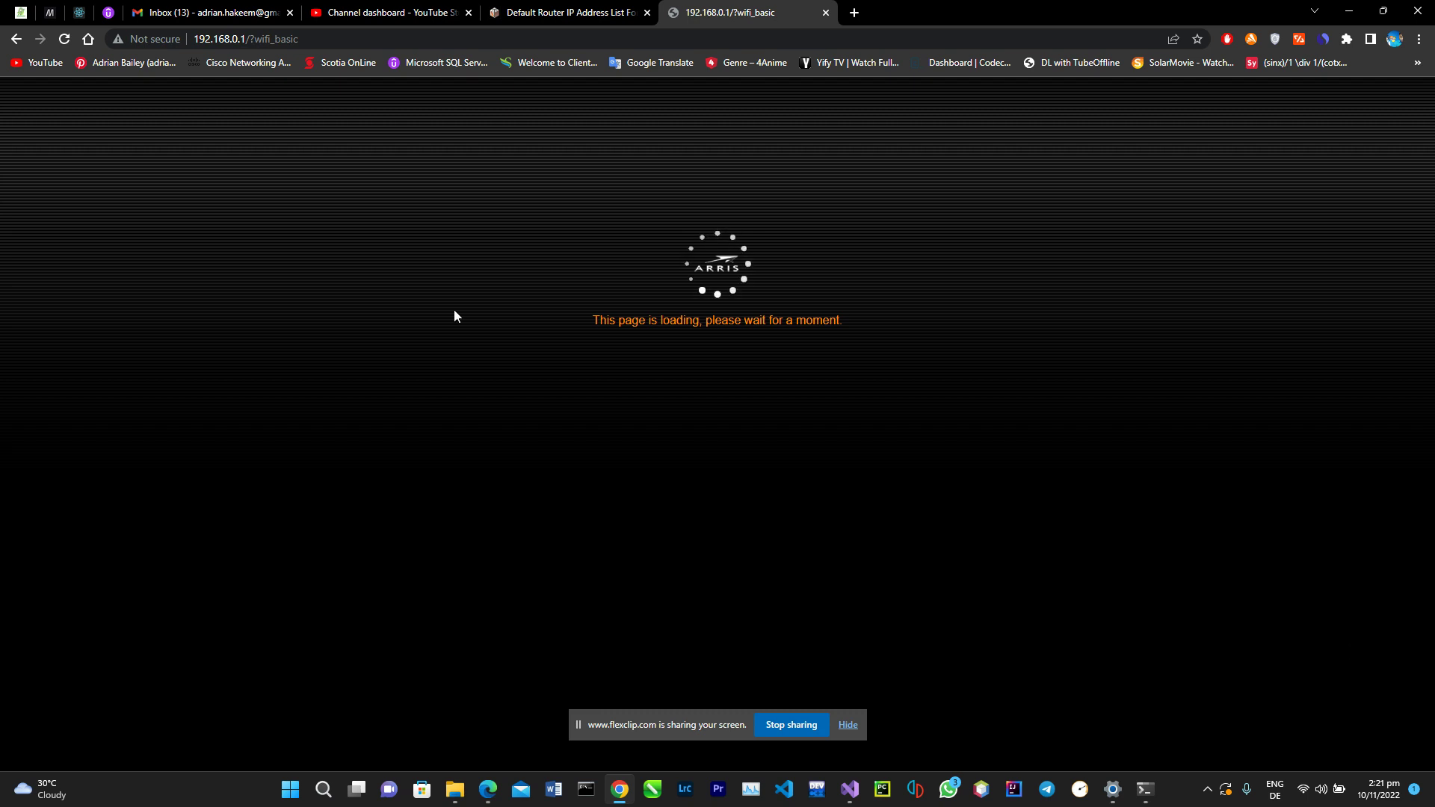
left_click(315, 39)
left_click(314, 40)
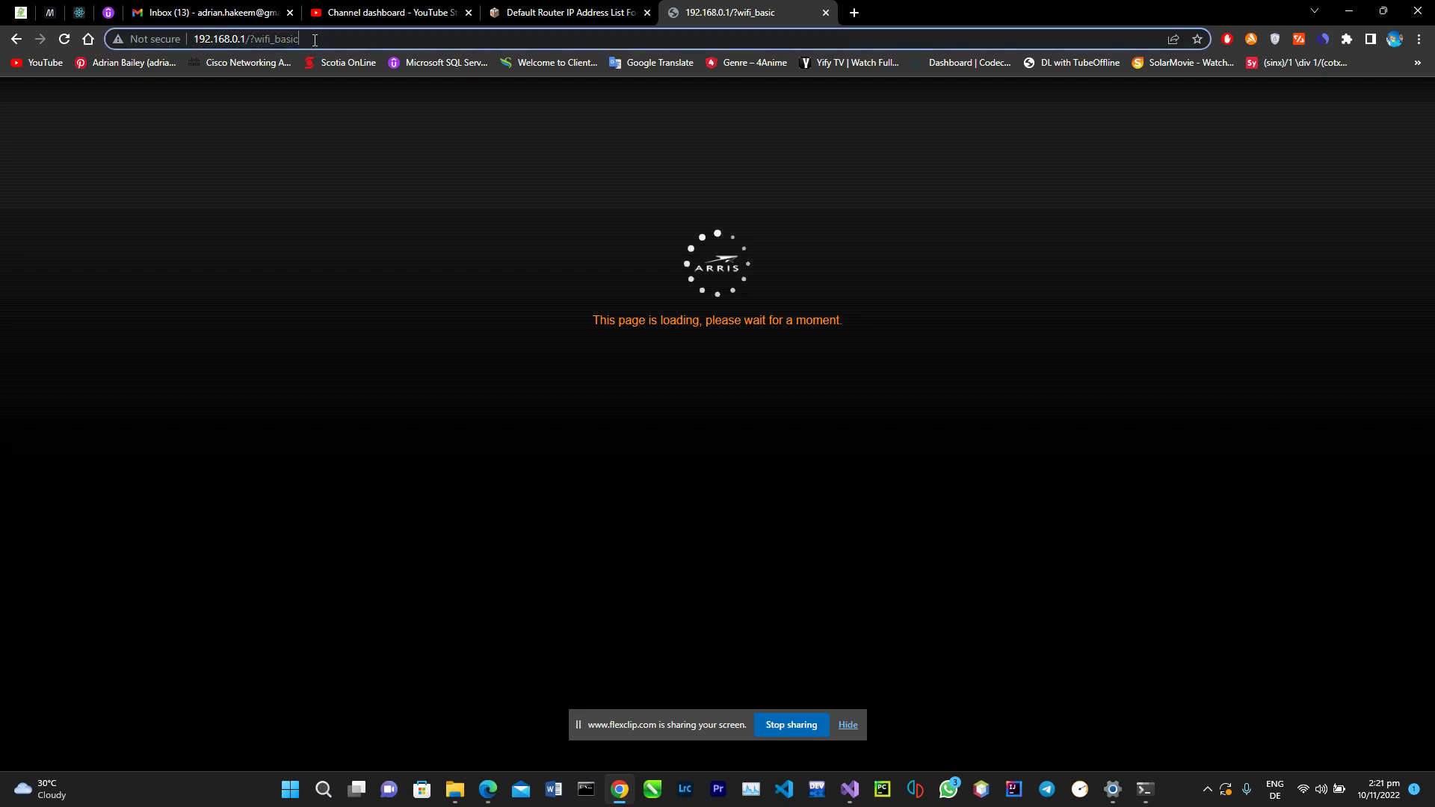
left_click_drag(315, 39, 245, 40)
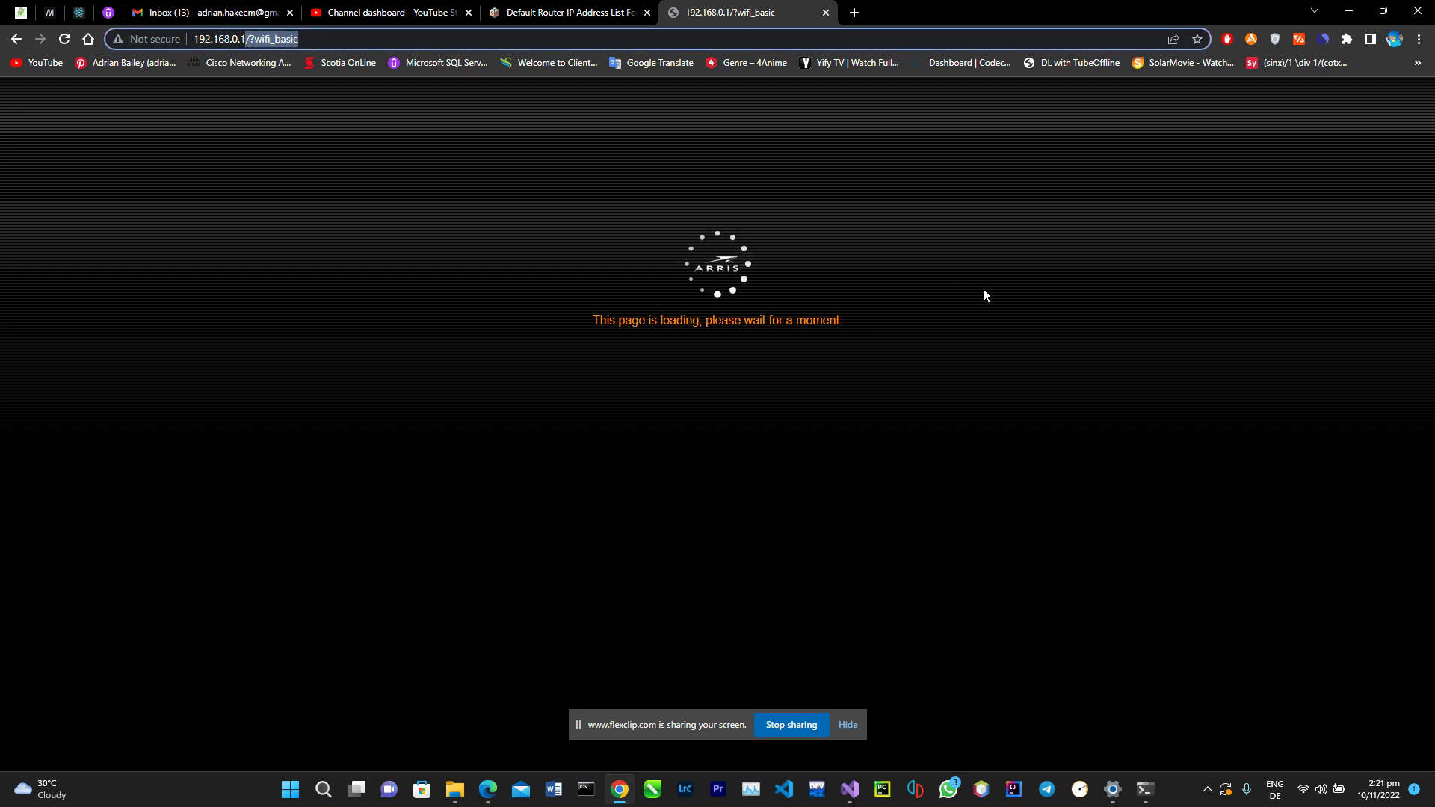
key("BackSpace")
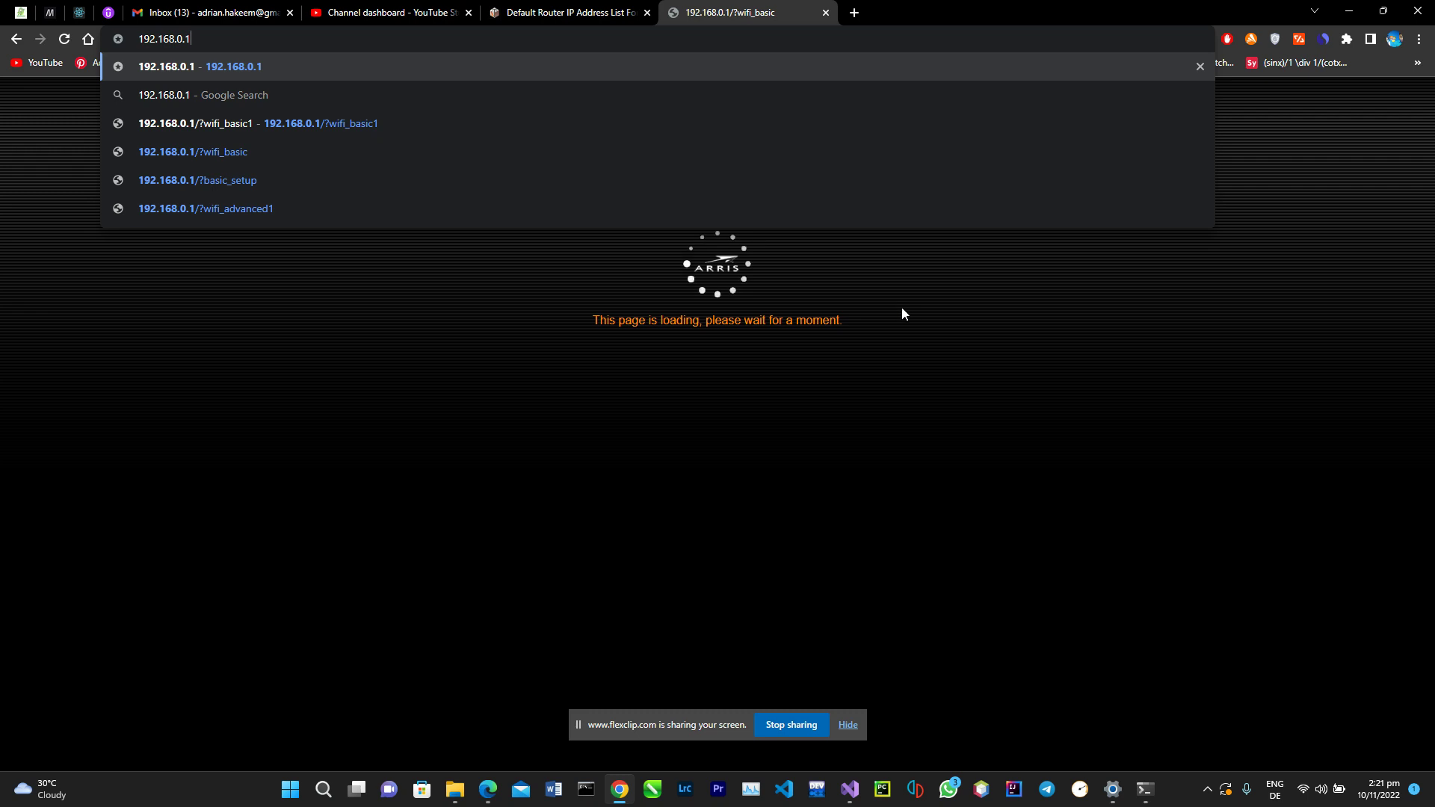
key("Return")
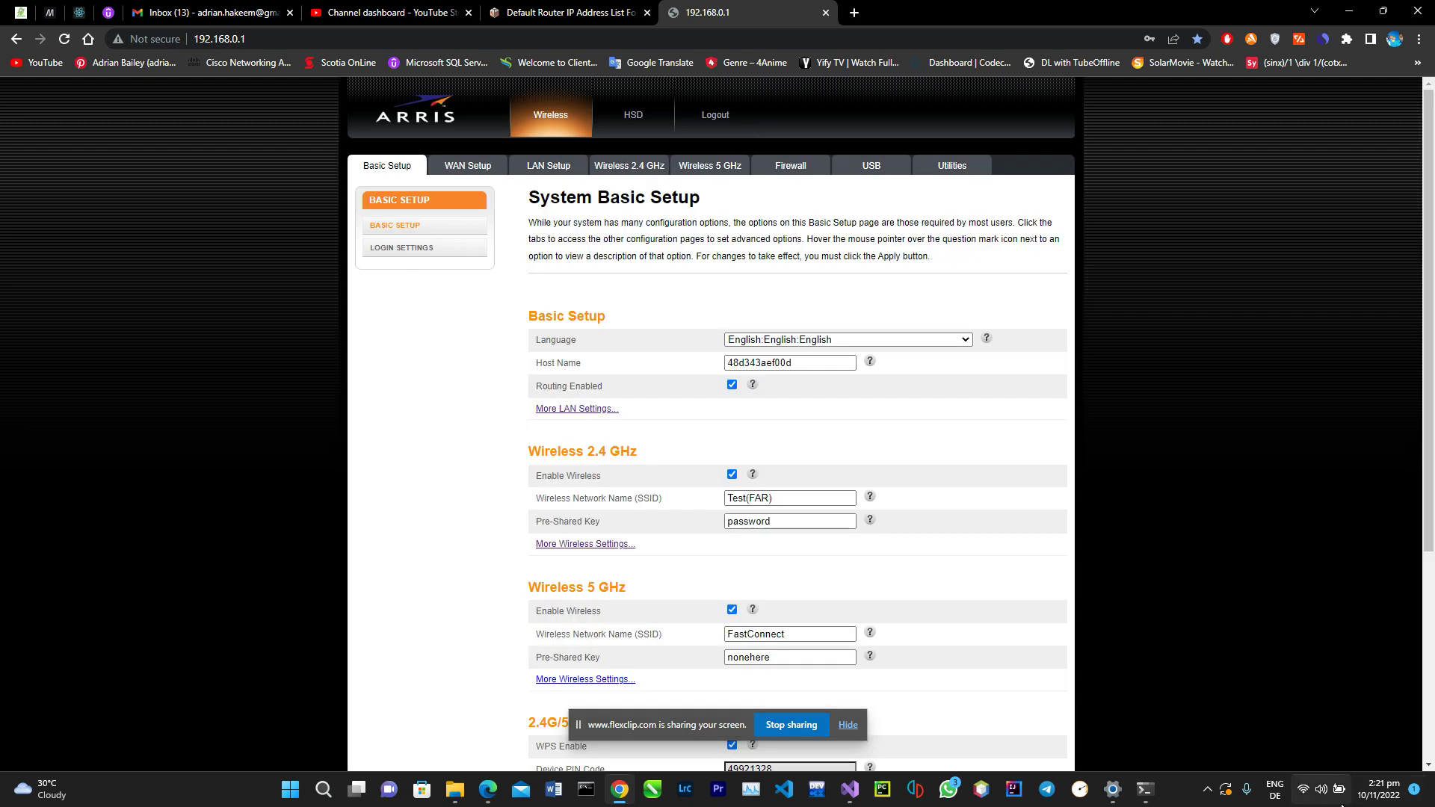
left_click(1305, 794)
left_click(1230, 438)
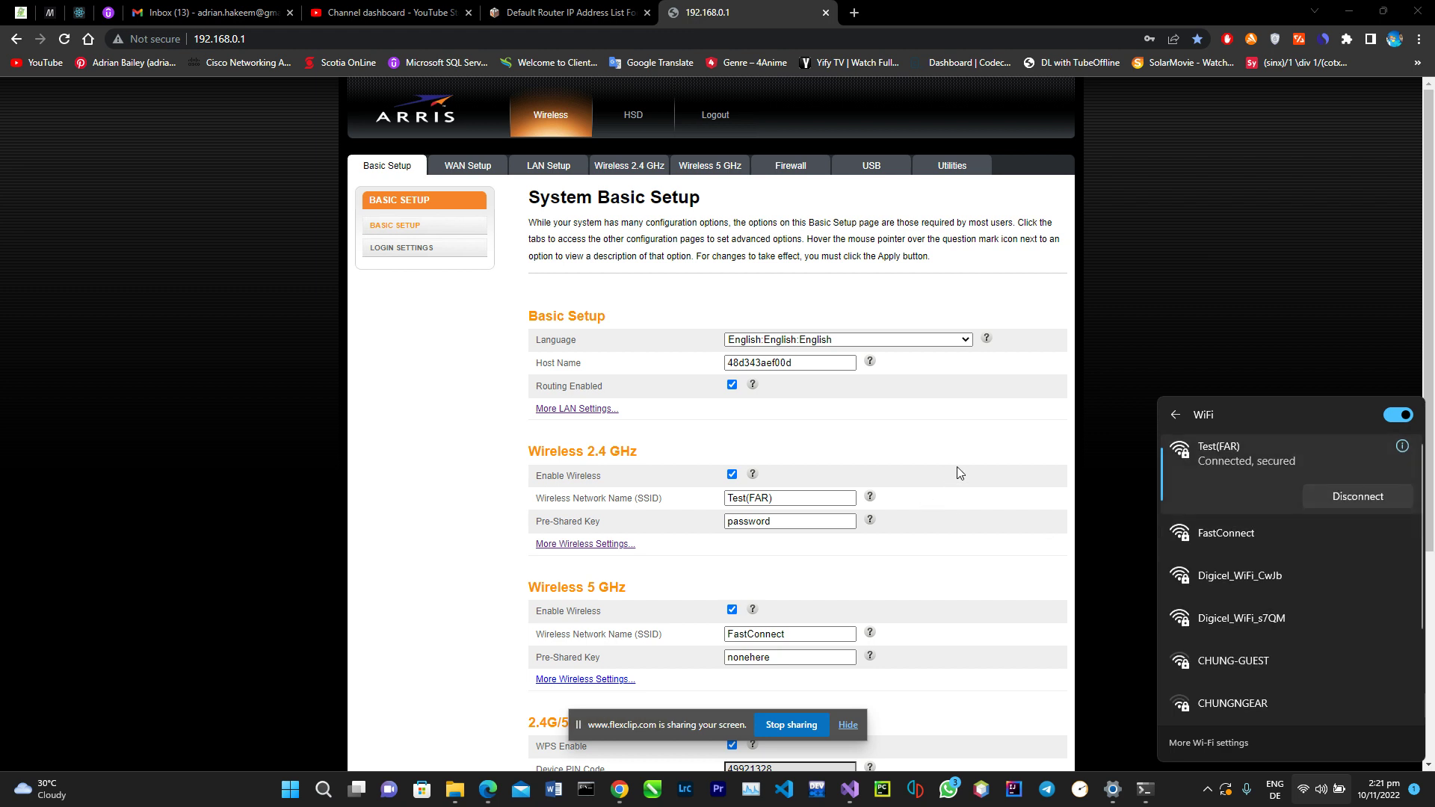
scroll(957, 471, "down", 3)
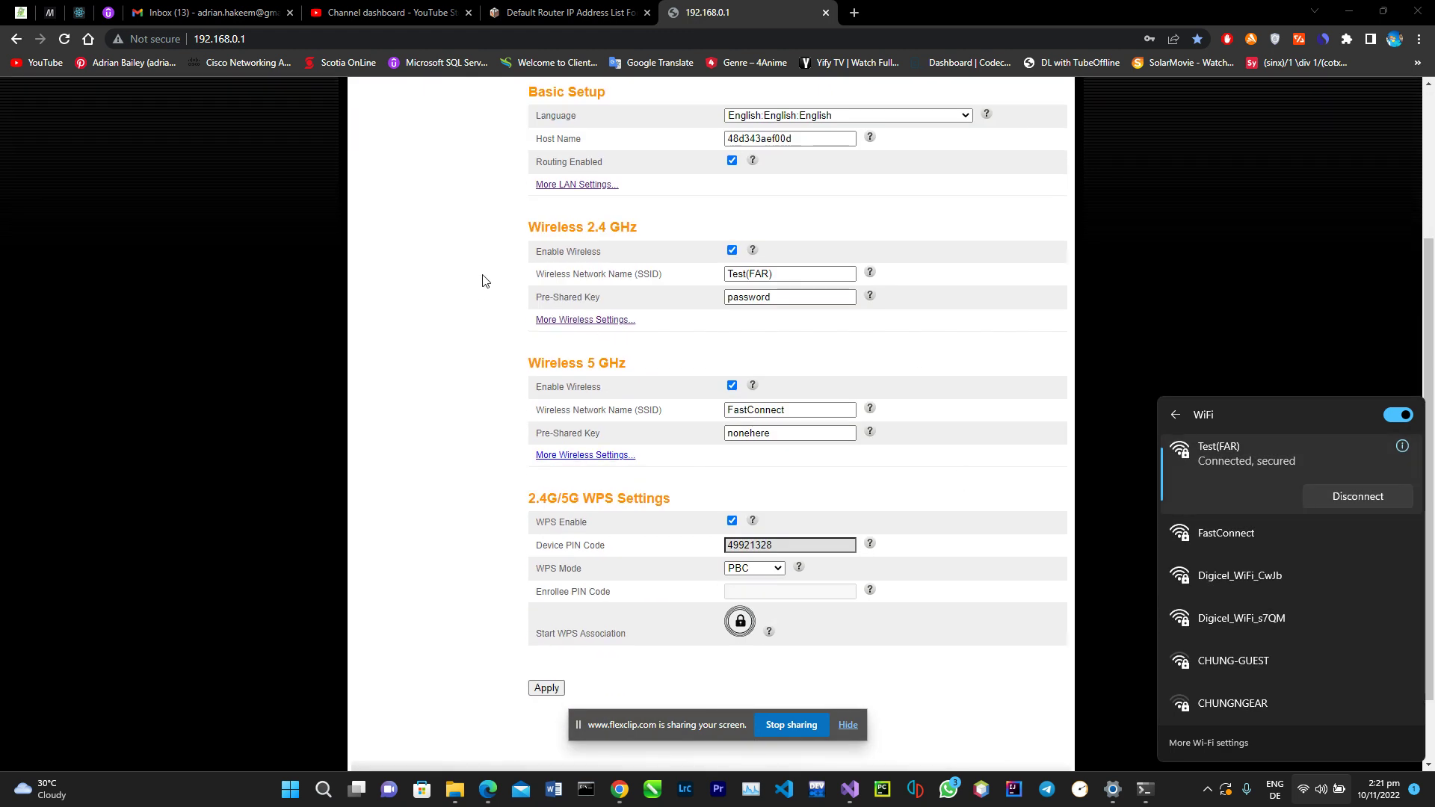
left_click_drag(529, 228, 641, 230)
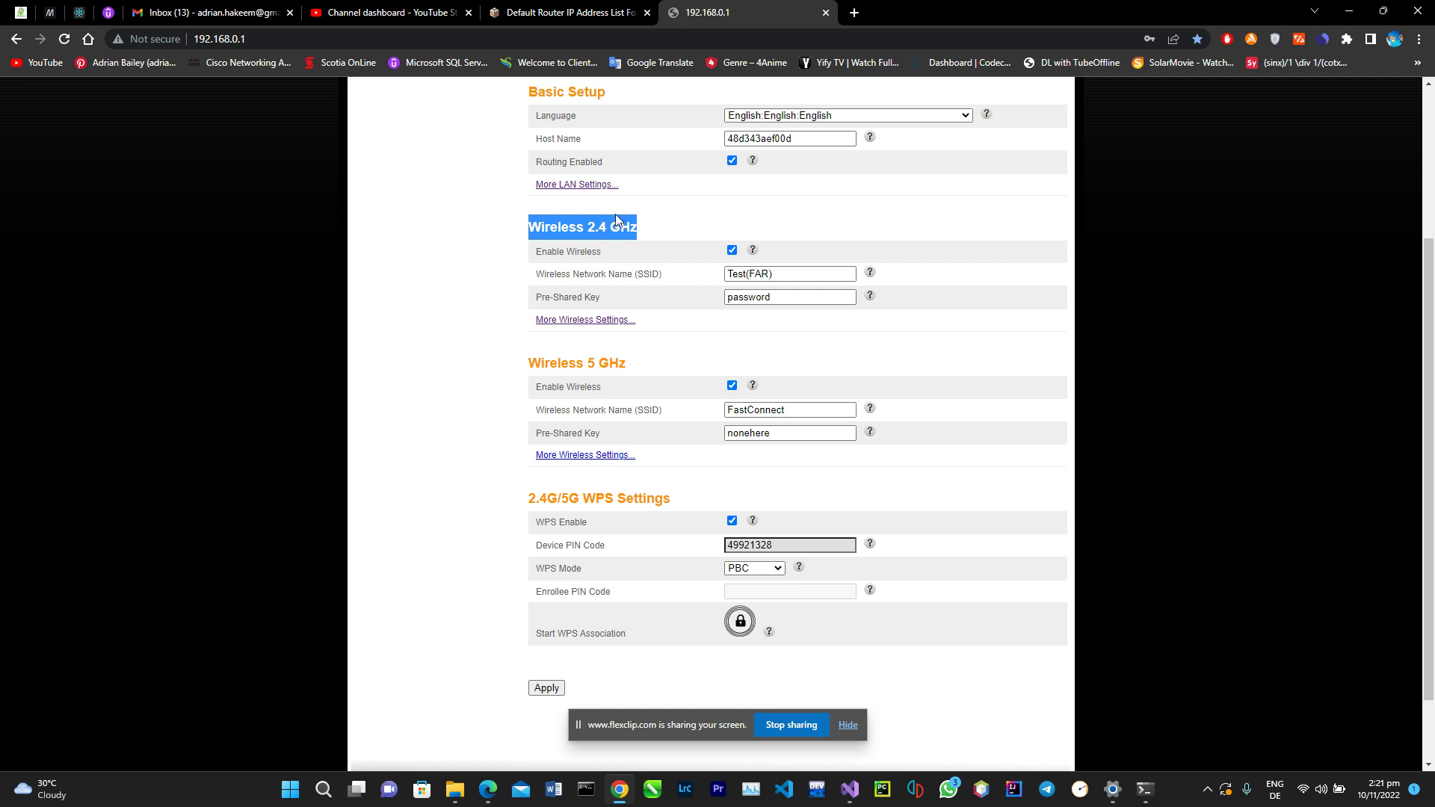
left_click(786, 297)
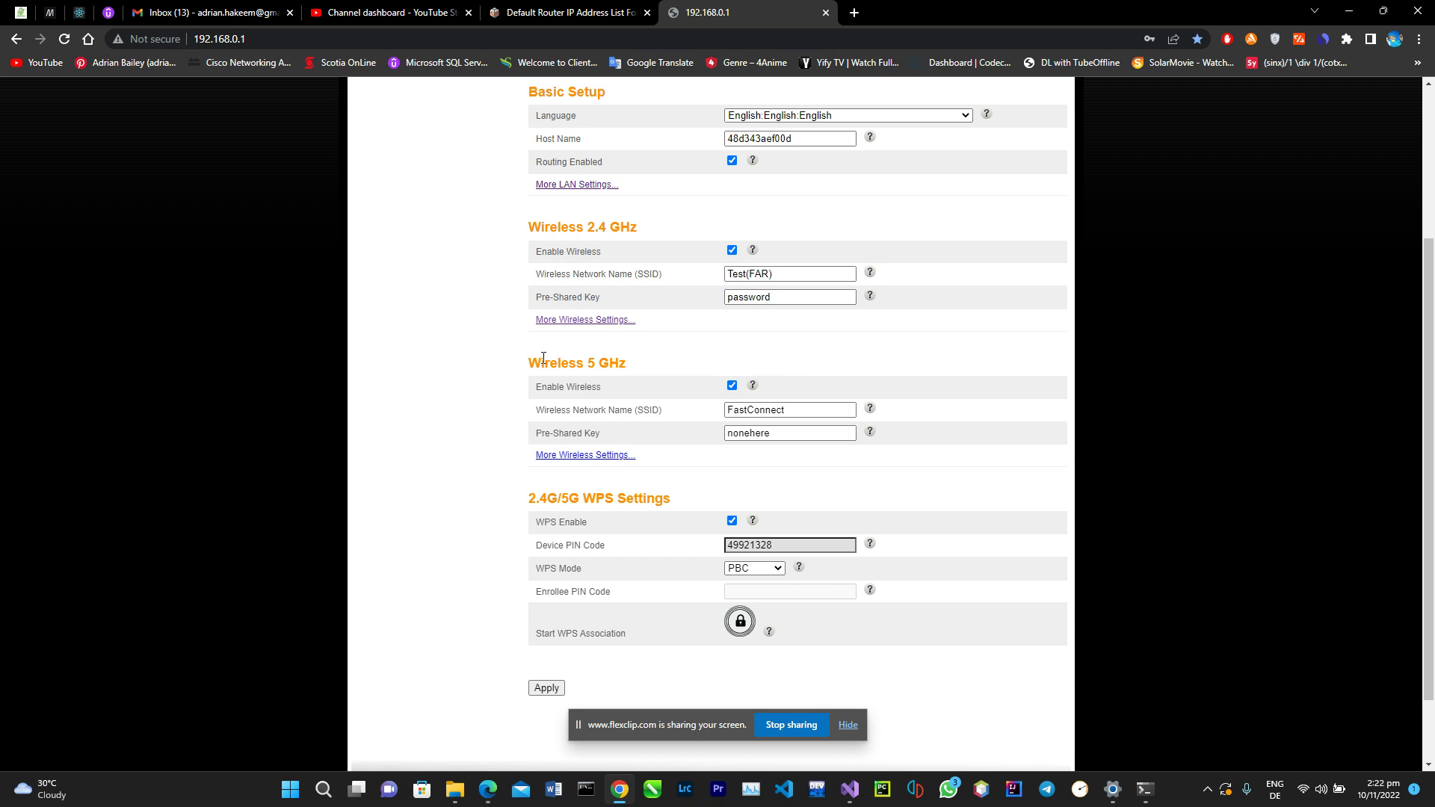
left_click_drag(538, 361, 628, 364)
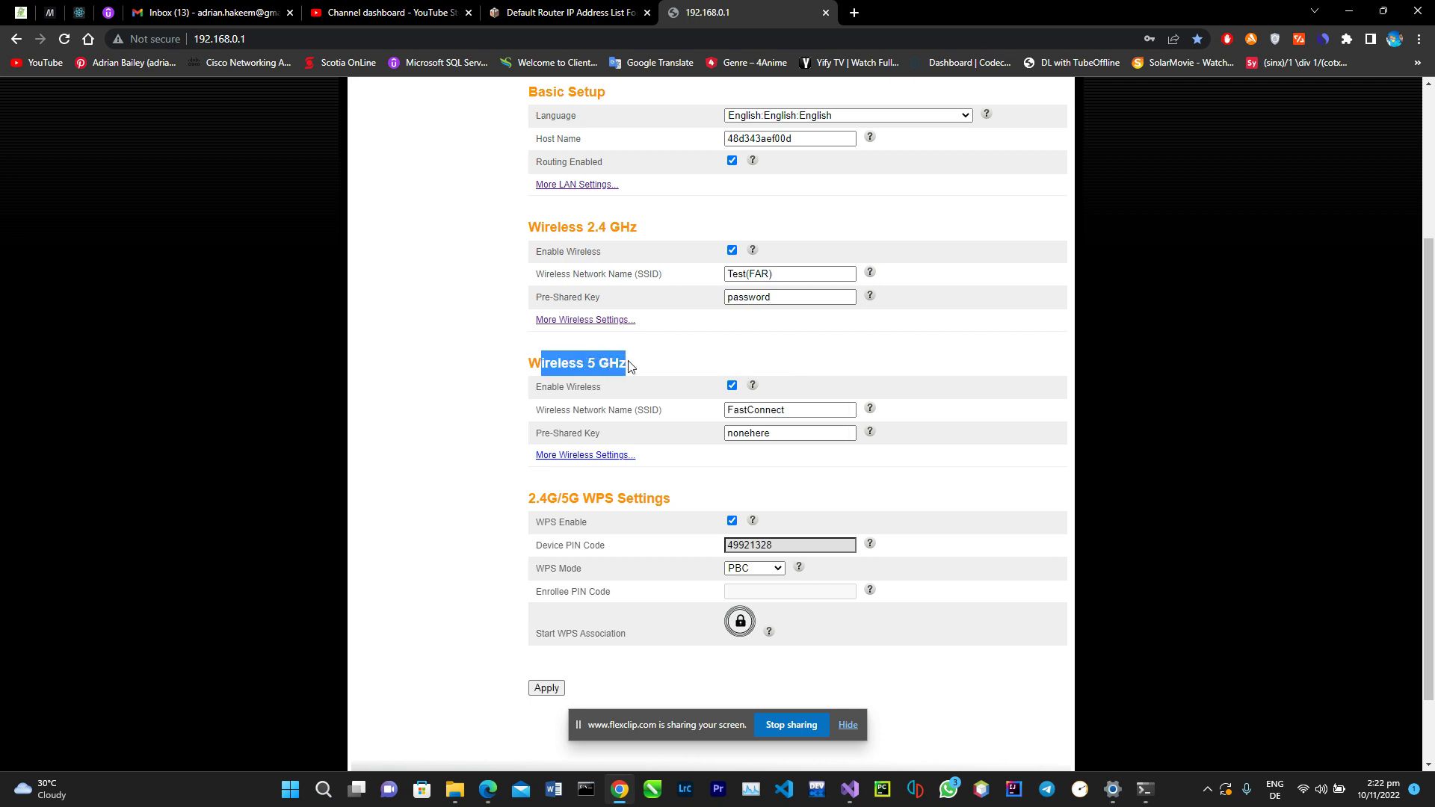
left_click(633, 369)
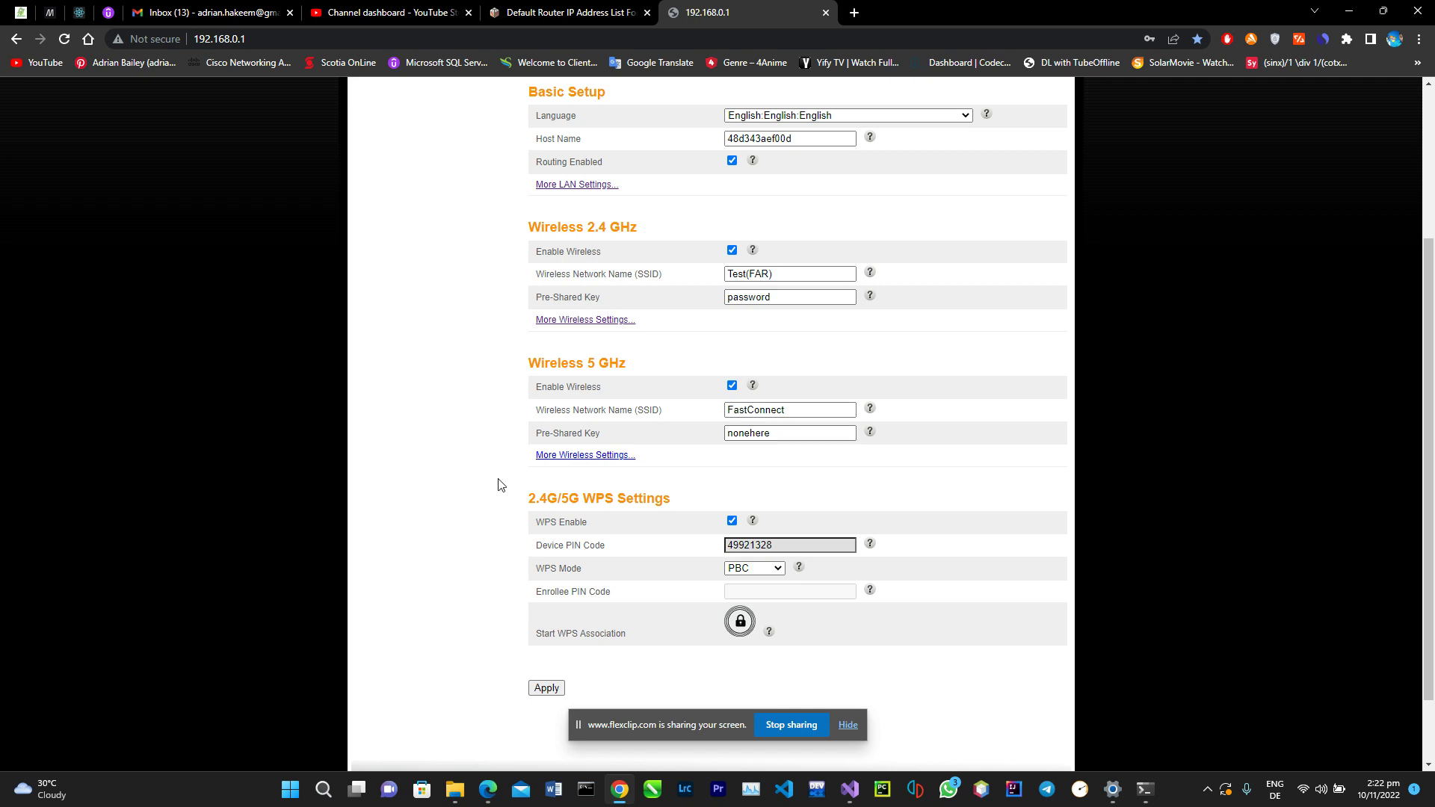
scroll(501, 486, "up", 2)
scroll(501, 487, "up", 1)
scroll(501, 486, "down", 4)
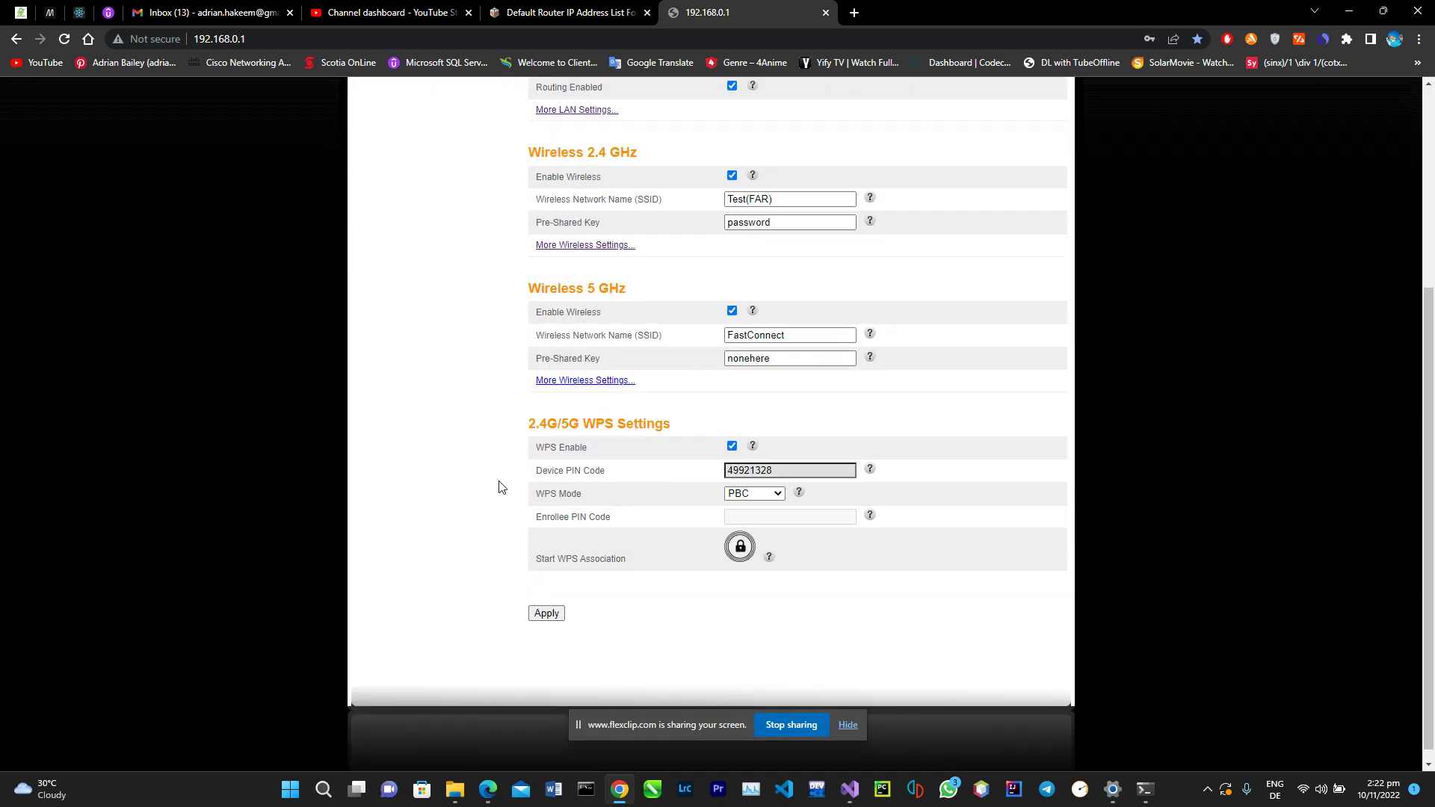
scroll(501, 487, "down", 1)
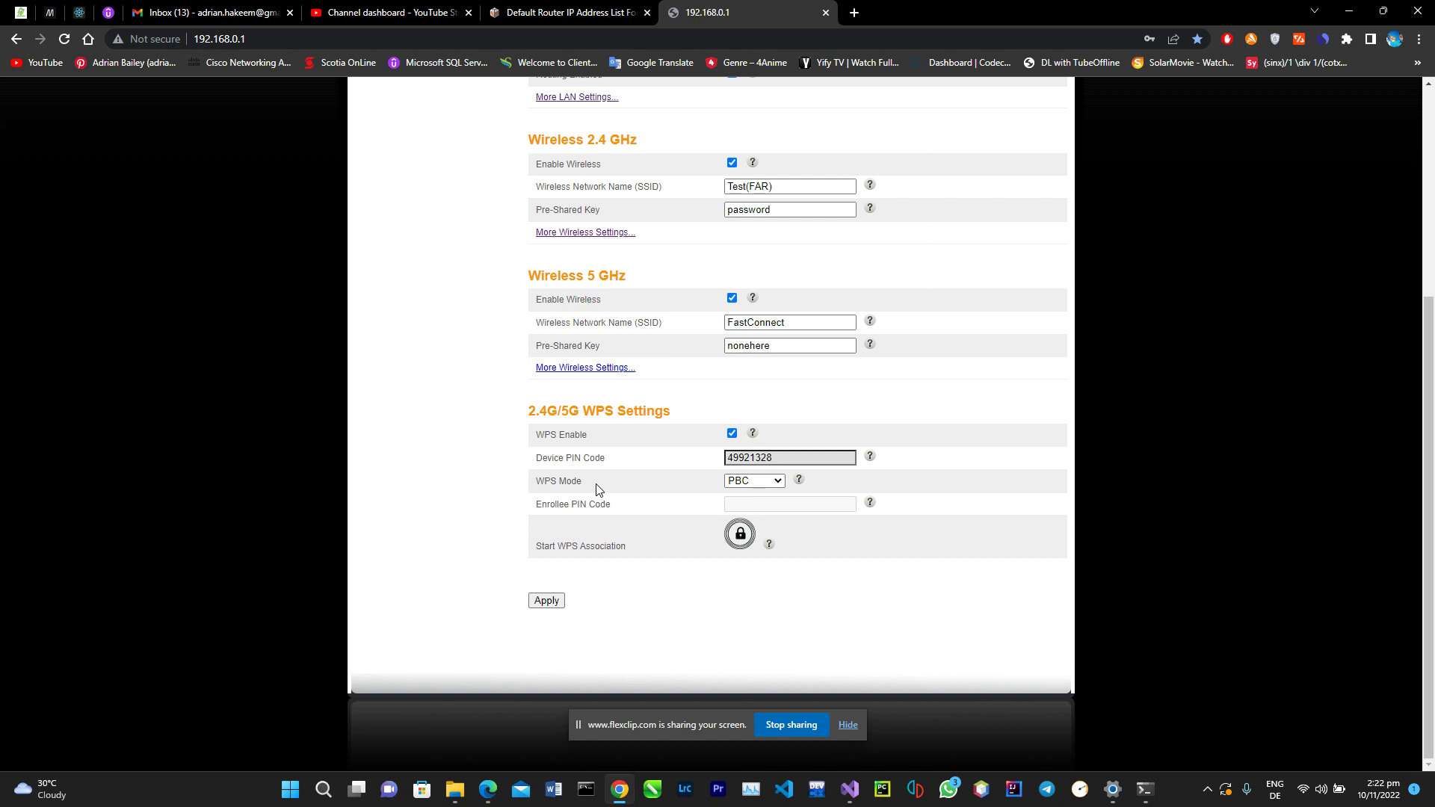
left_click(542, 9)
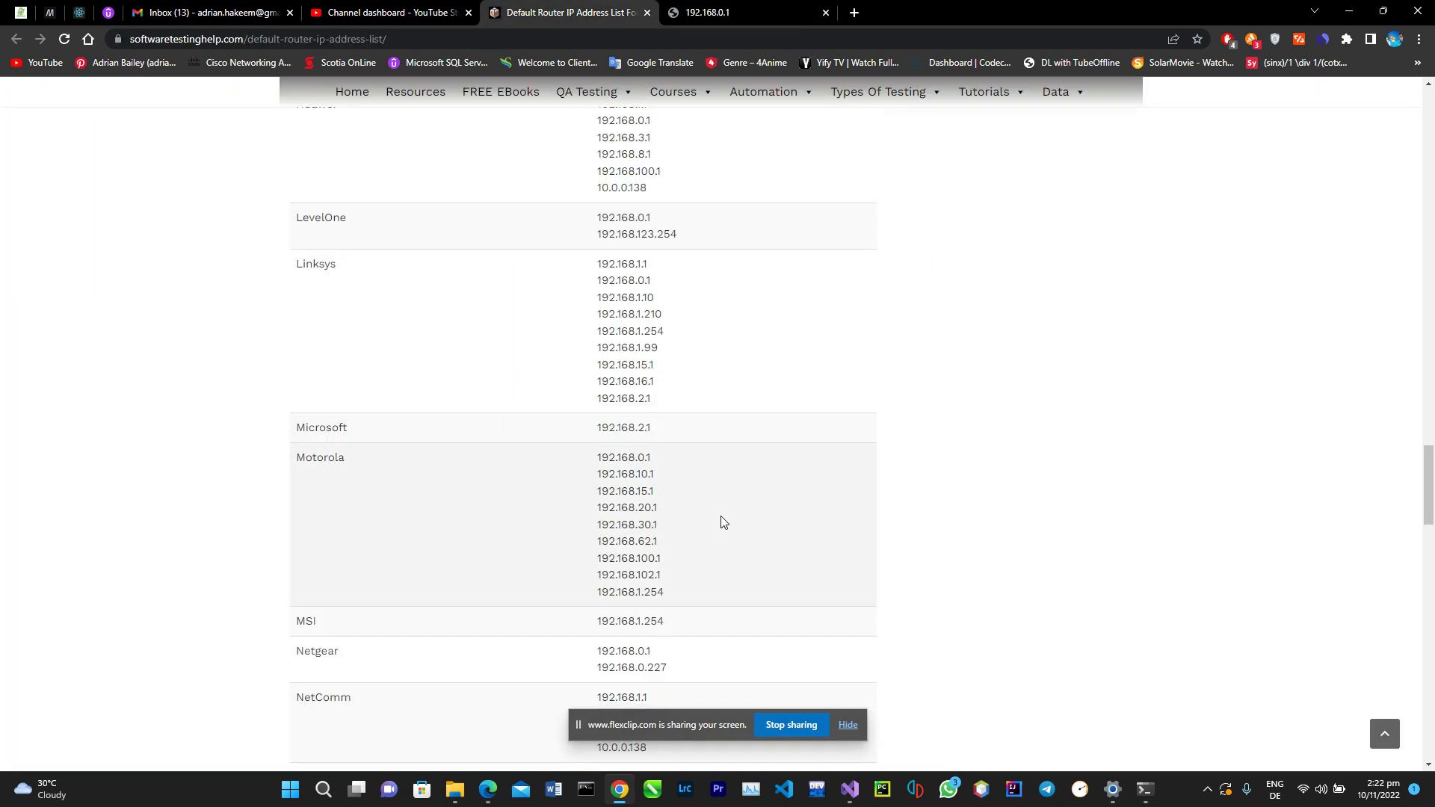
scroll(722, 520, "up", 1)
scroll(724, 522, "up", 3)
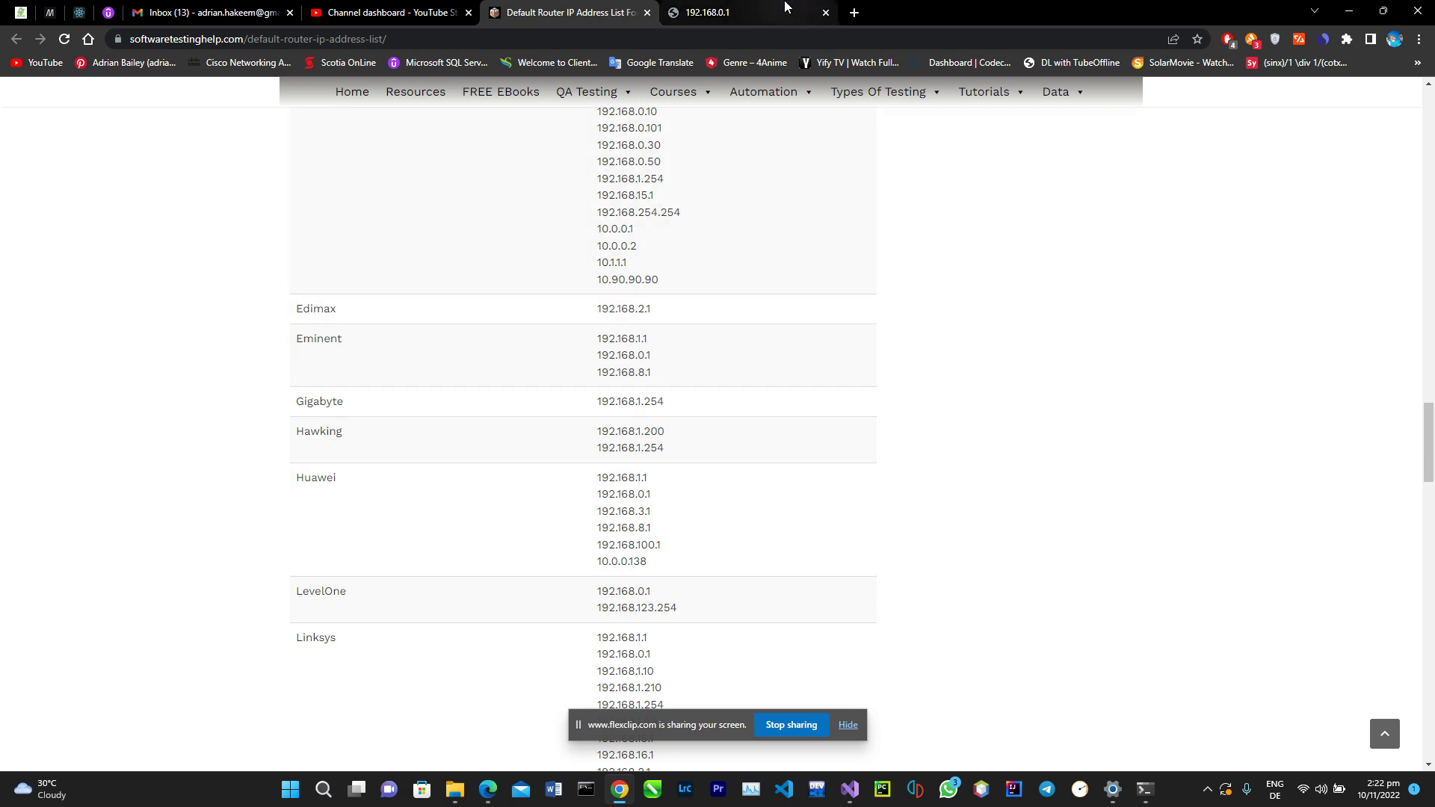
left_click(785, 9)
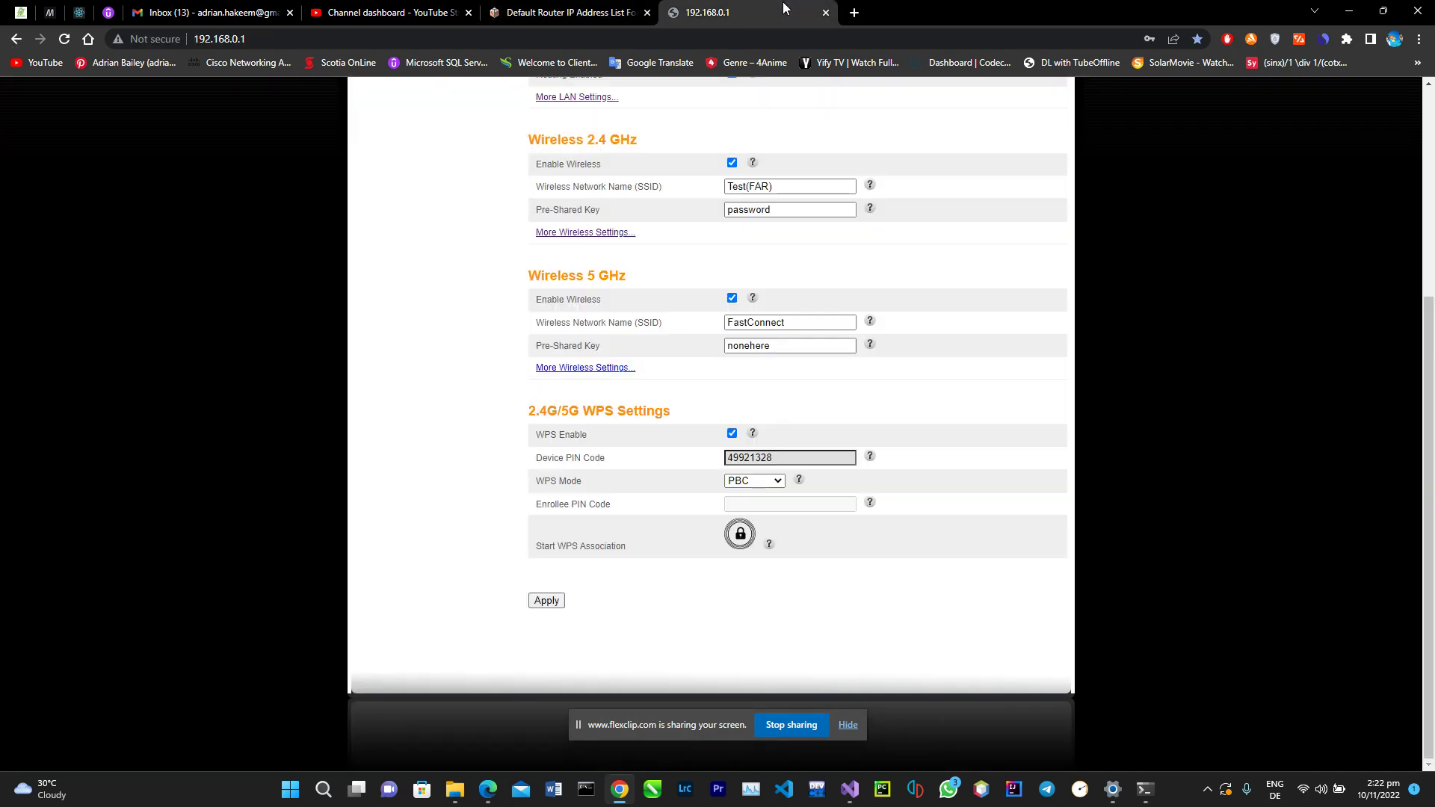